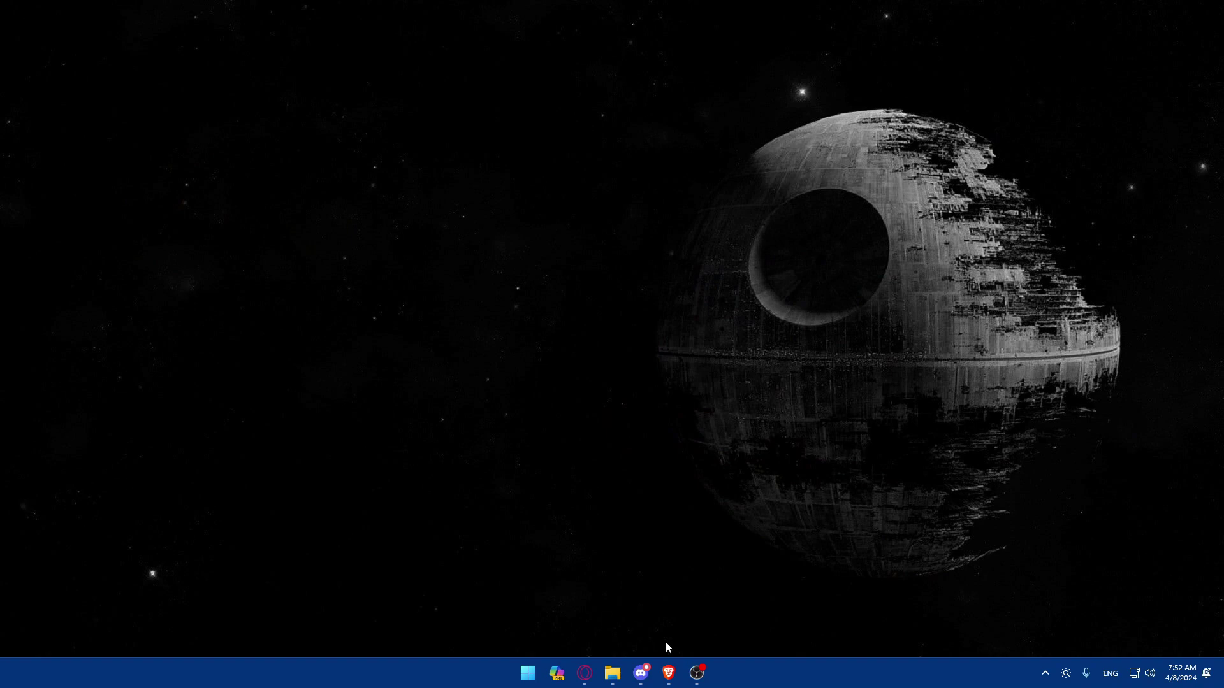
Step: Move the Brave taskbar icon to the end of the row, after OBS
{"action": "left_click_drag", "start_coordinate": [668, 673], "coordinate": [697, 673]}
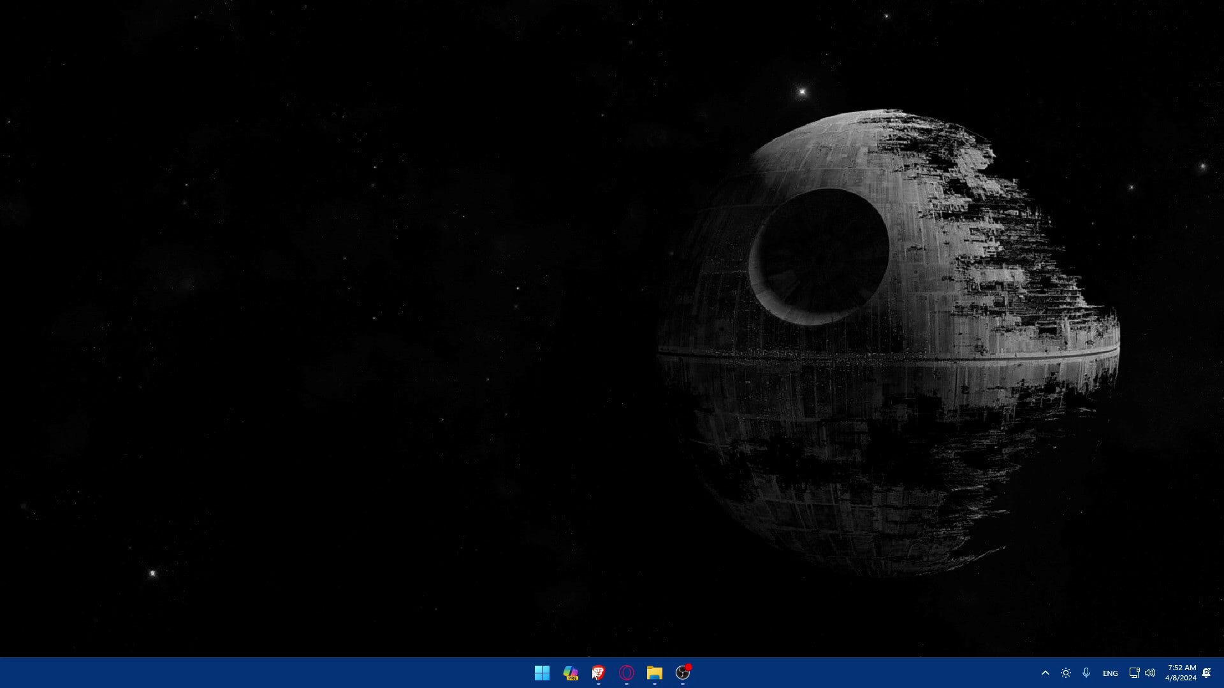
Step: Launch Brave and search the web for 'chatsonic'
{"action": "left_click", "coordinate": [687, 666]}
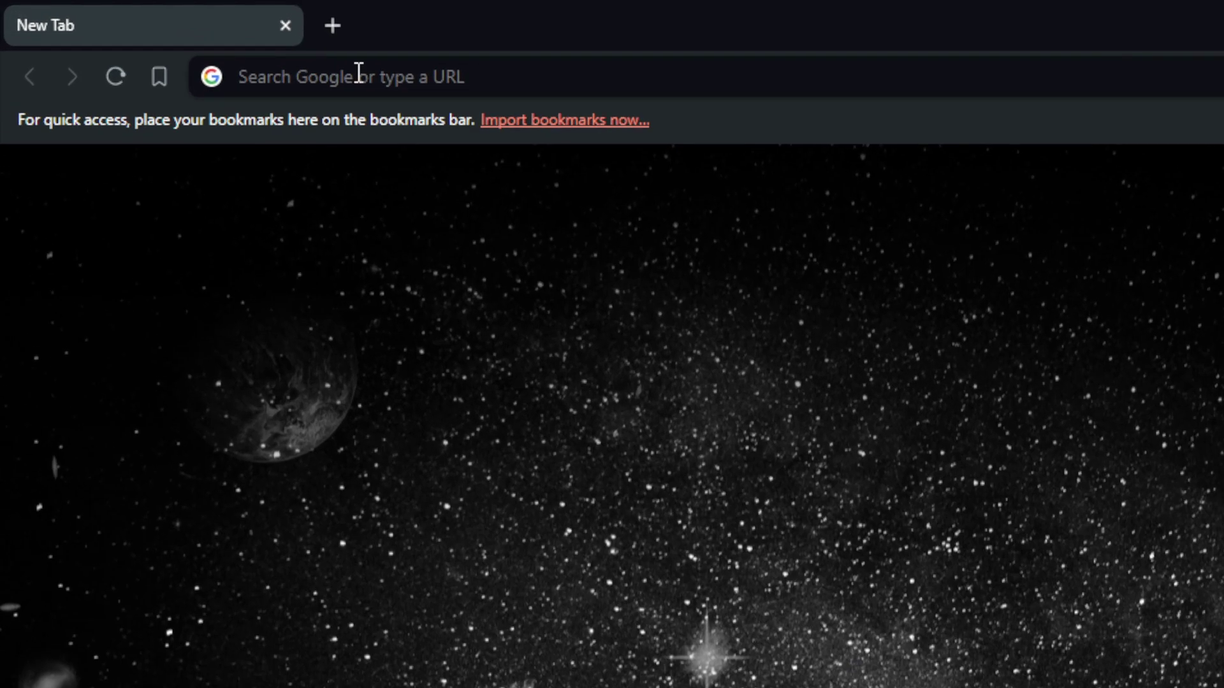
{"action": "left_click", "coordinate": [179, 36]}
{"action": "type", "text": "chat"}
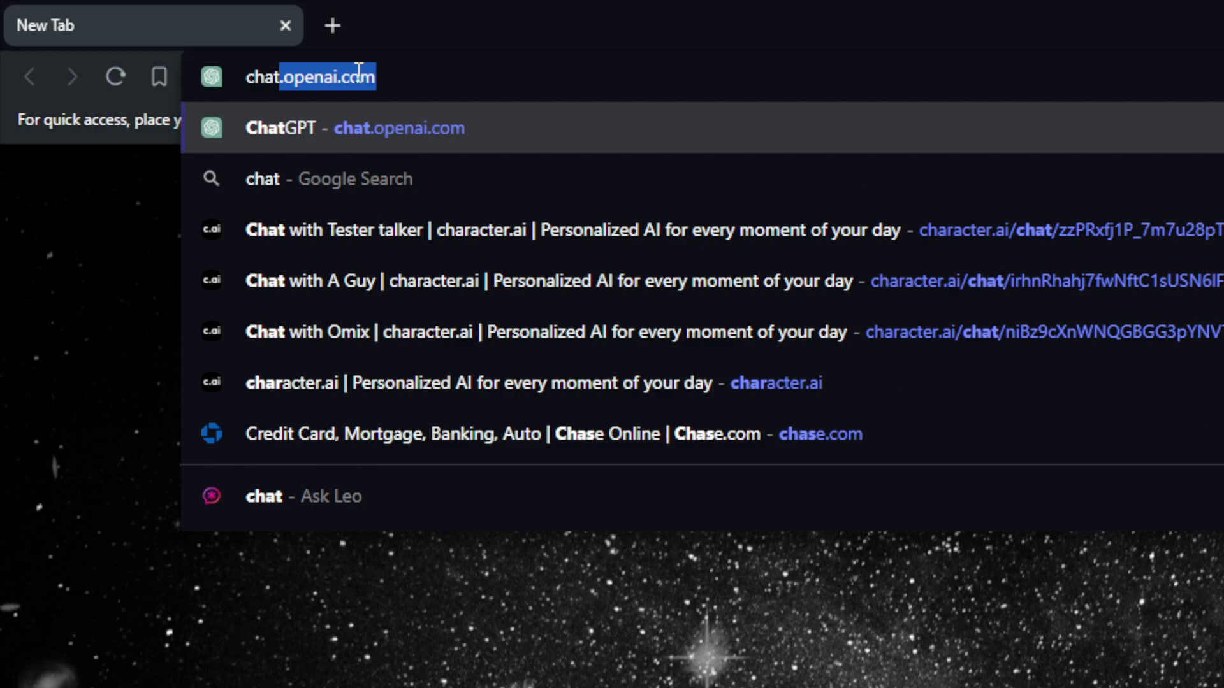
{"action": "type", "text": "sonic"}
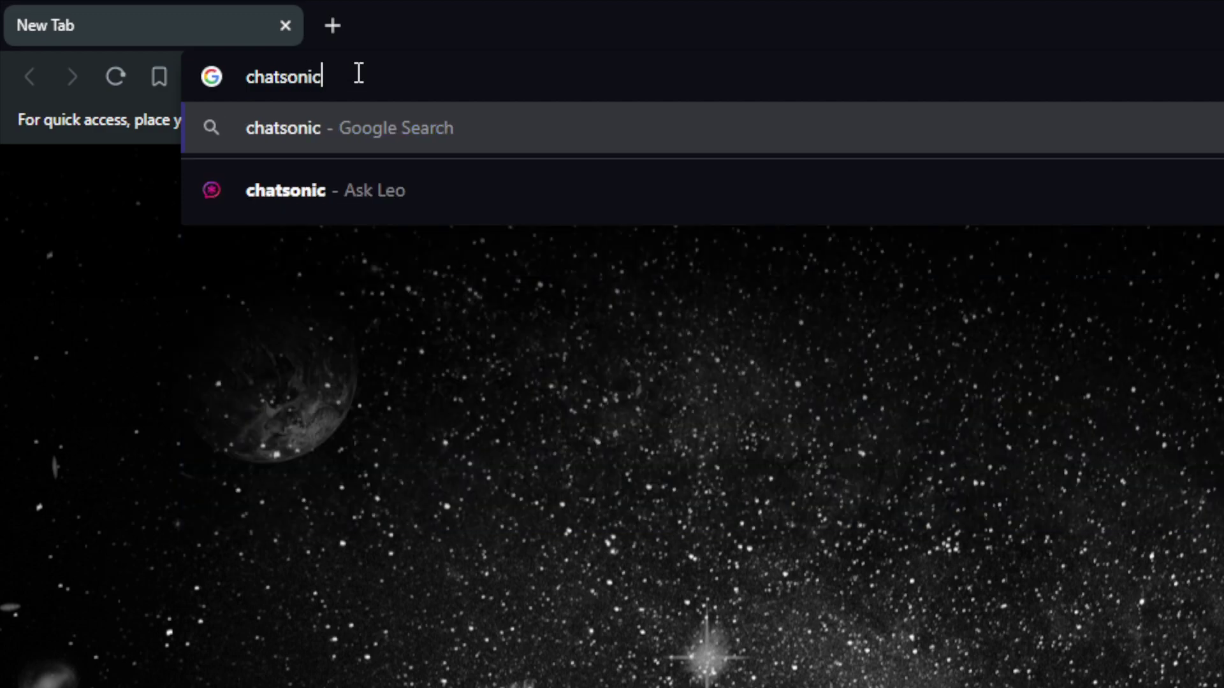
{"action": "key", "text": "Return"}
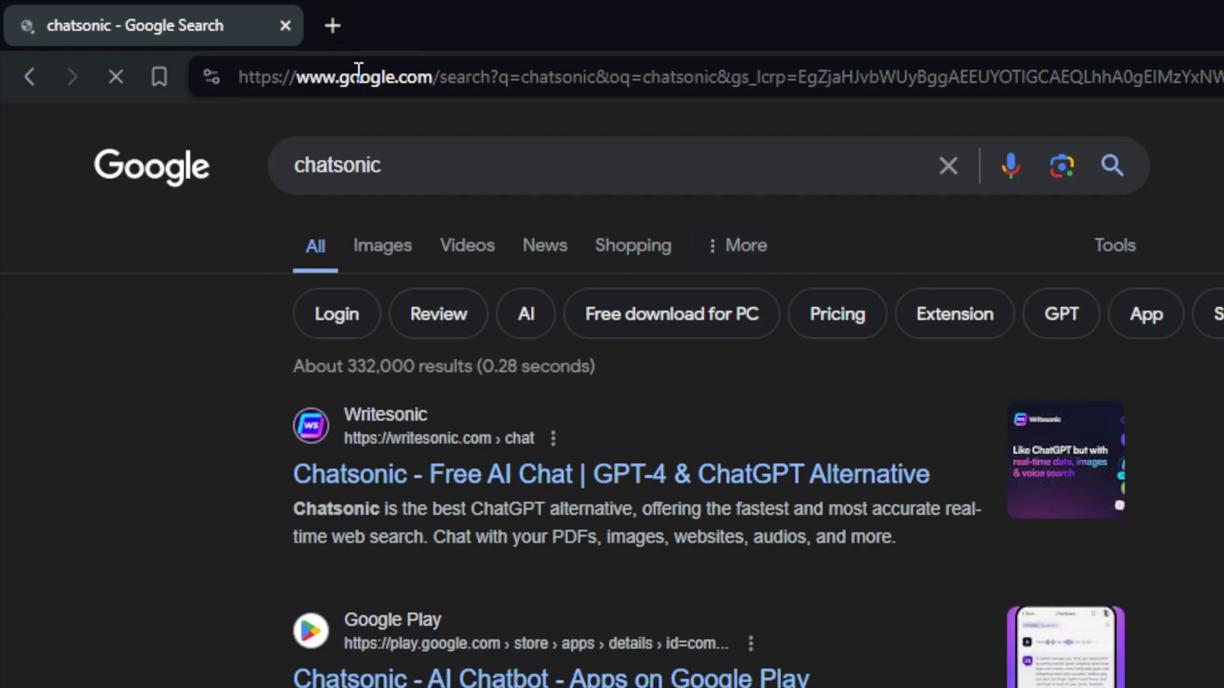
Step: Refine the Google search to 'chatsonic by writesonic' and scroll the results
{"action": "left_click", "coordinate": [467, 164]}
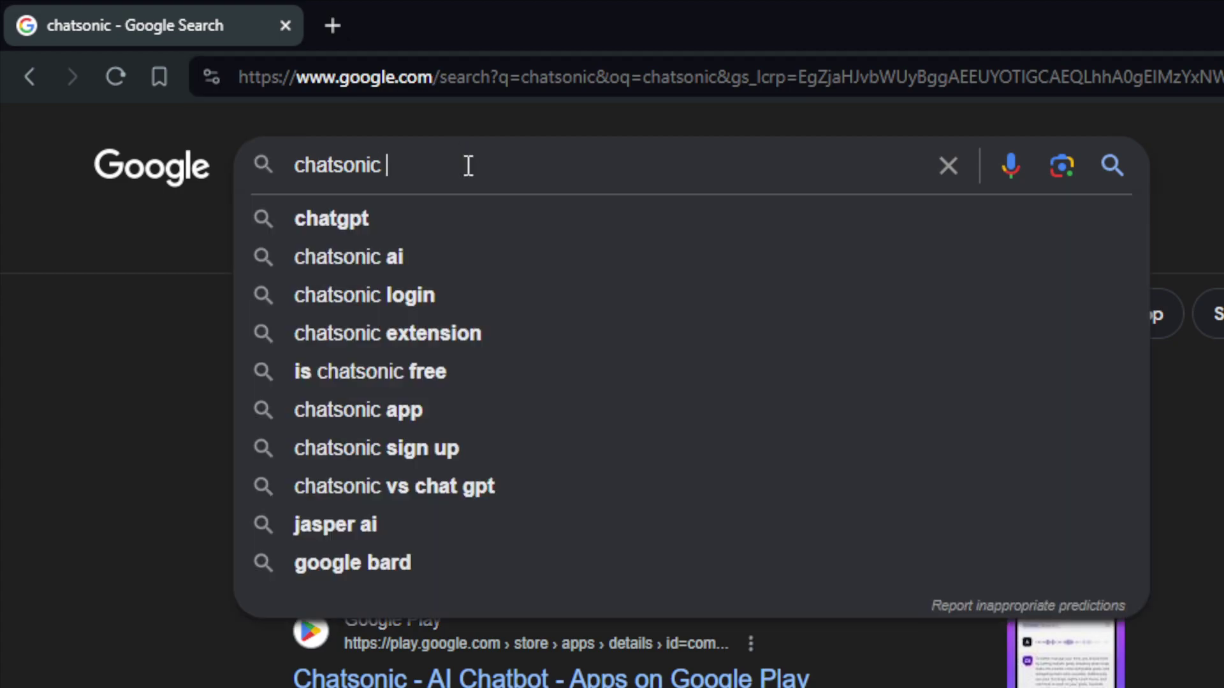
{"action": "type", "text": "by "}
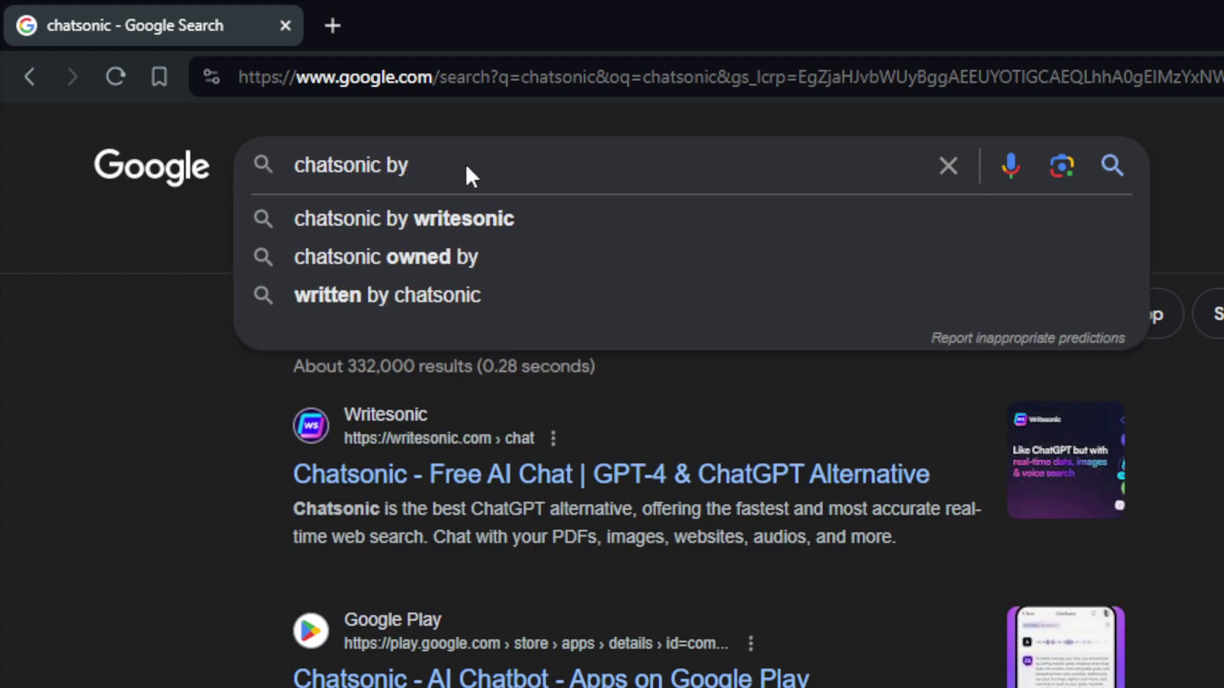
{"action": "type", "text": "writeso"}
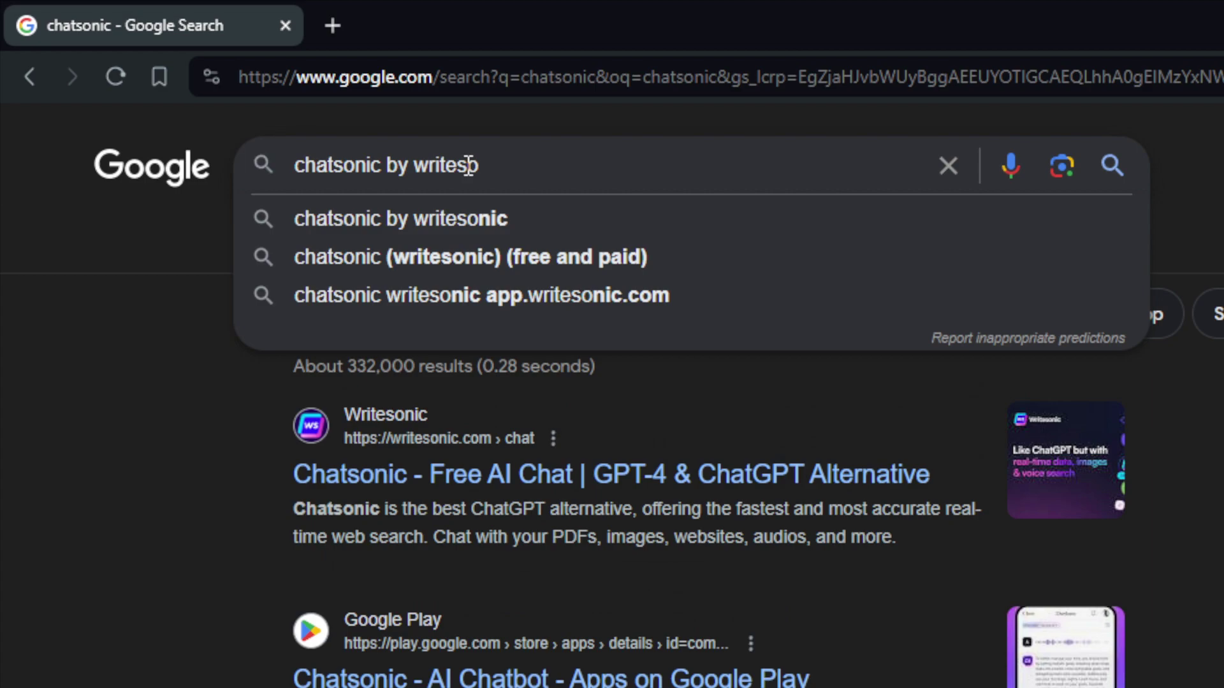
{"action": "type", "text": "nic"}
{"action": "key", "text": "Return"}
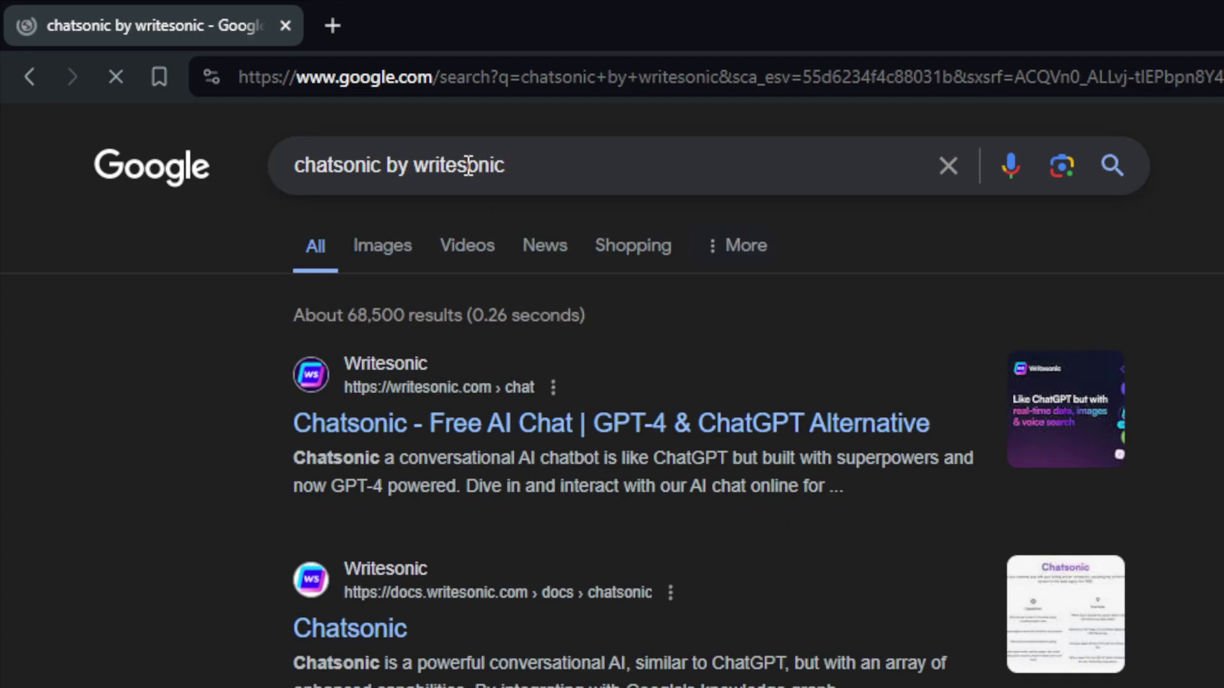
{"action": "scroll", "coordinate": [574, 286], "scroll_direction": "down", "scroll_amount": 1}
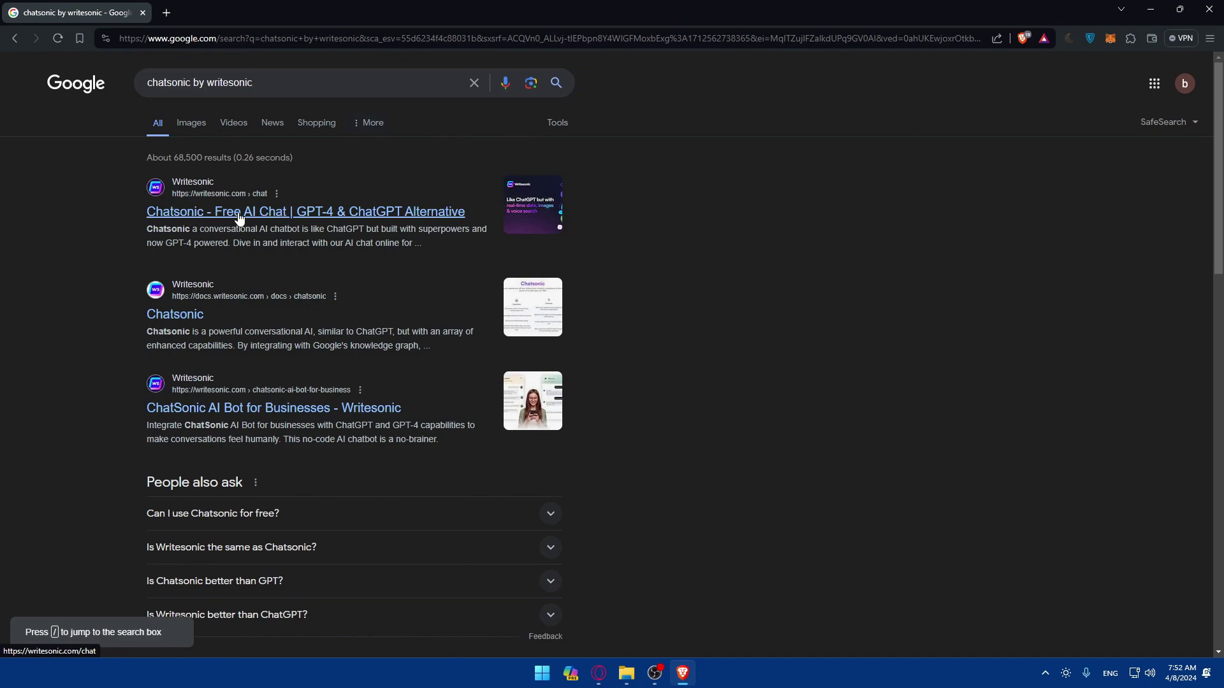
Step: Open Writesonic's Chatsonic page and reach its 'Create your free account' signup page via Get Started
{"action": "left_click", "coordinate": [250, 217]}
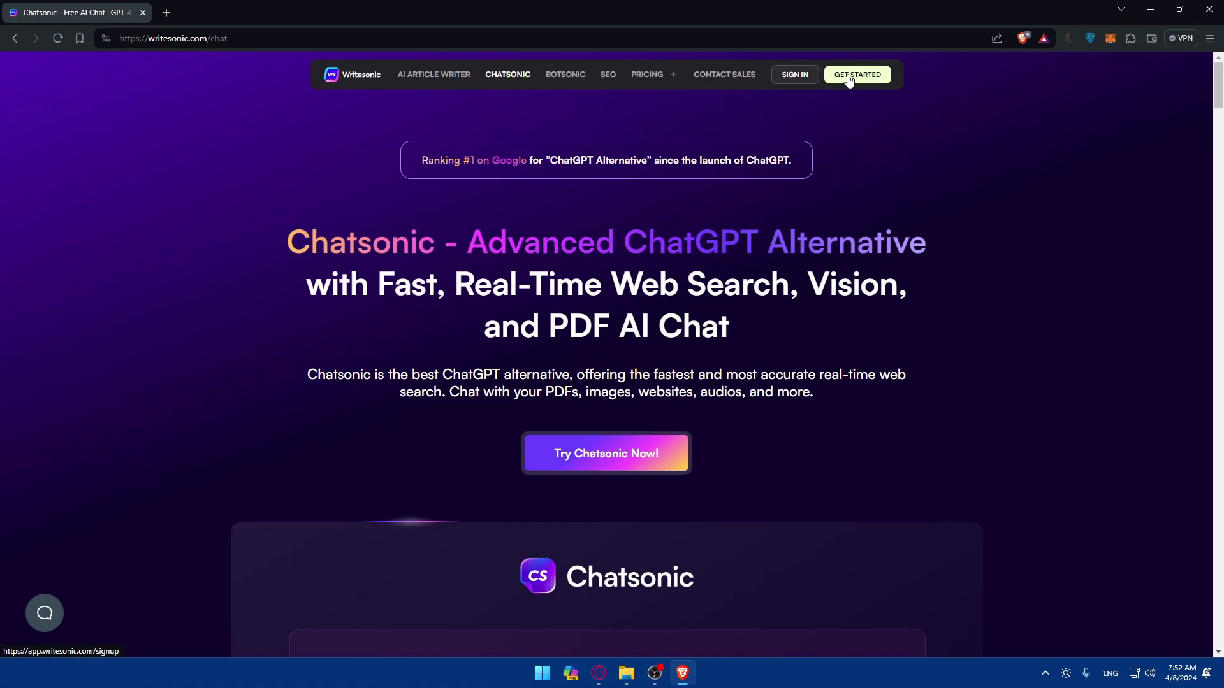
{"action": "left_click", "coordinate": [616, 159]}
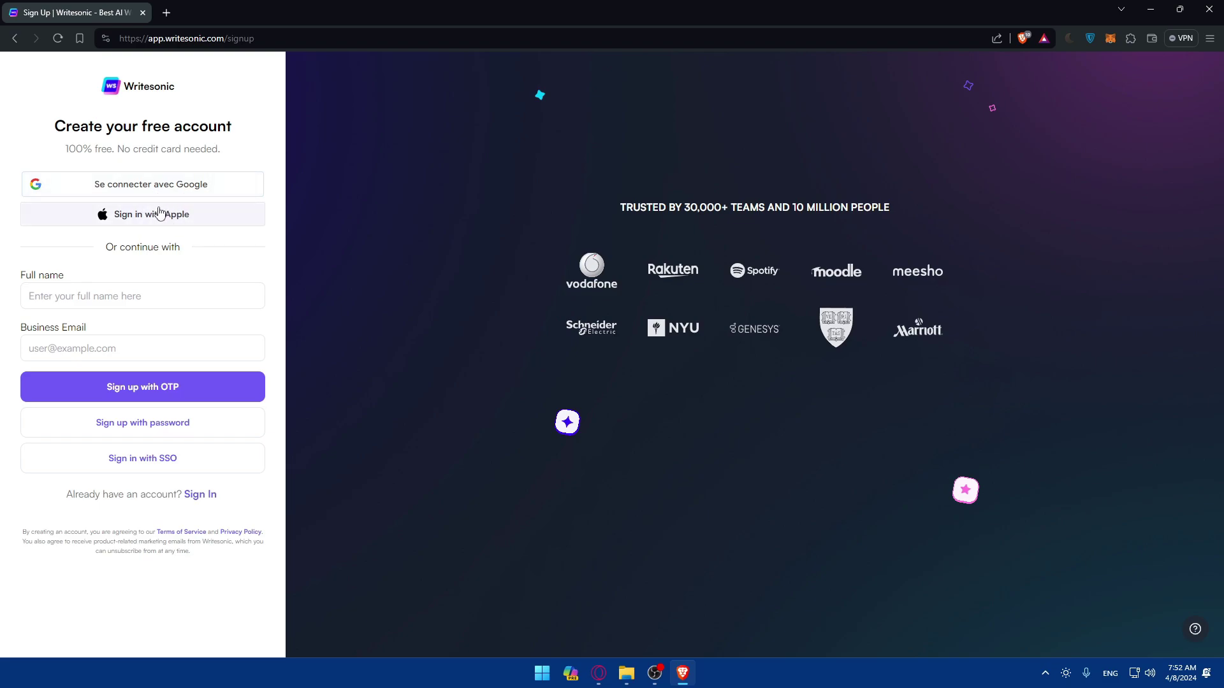
{"action": "left_click", "coordinate": [200, 495]}
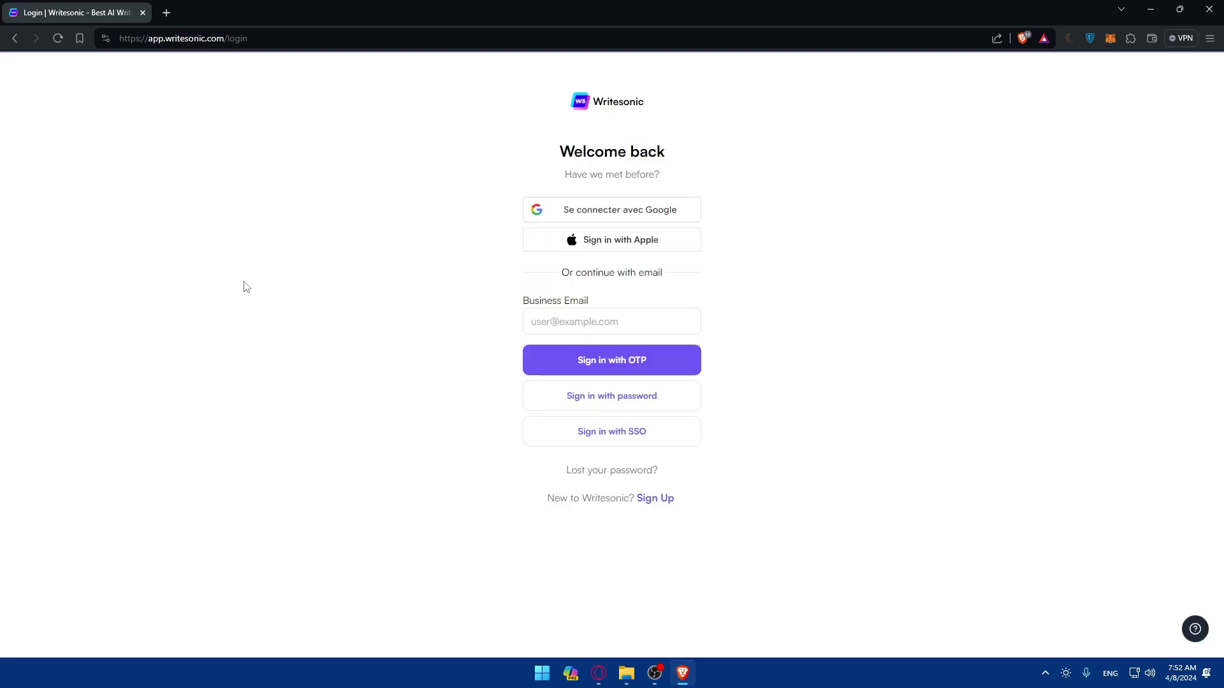
{"action": "key", "text": "alt+Left"}
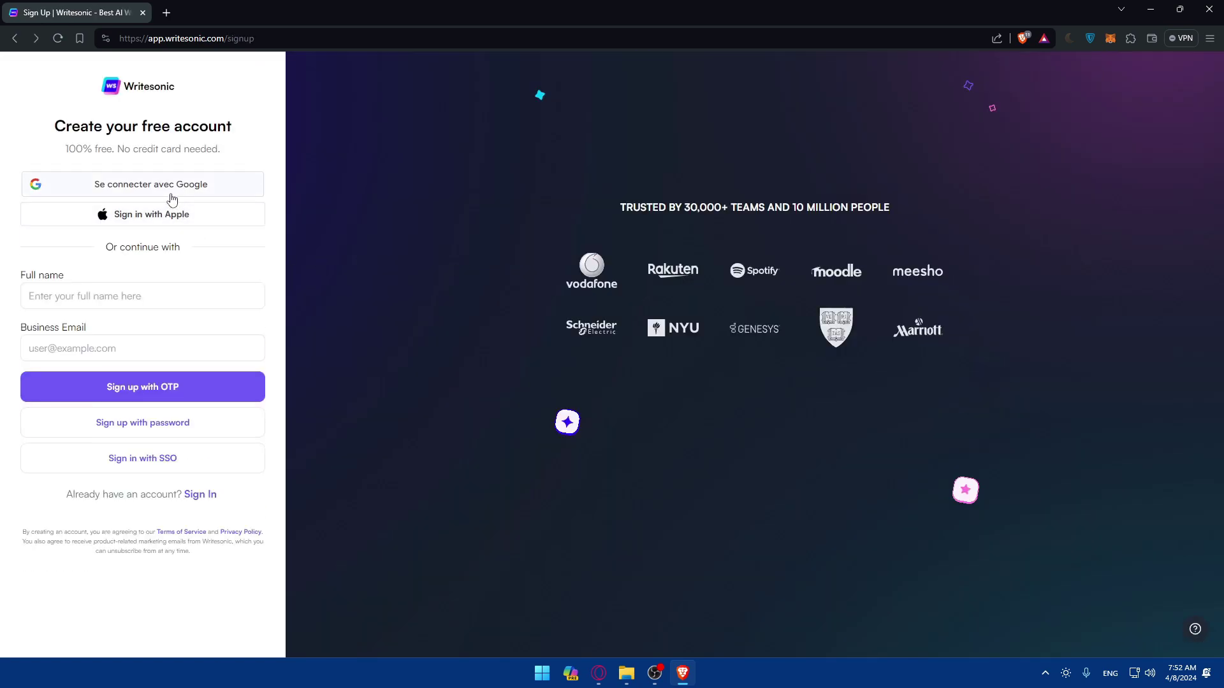
Step: Sign up to Writesonic with a chosen Google account and confirm the sign-in
{"action": "left_click", "coordinate": [170, 195]}
{"action": "left_click", "coordinate": [585, 339]}
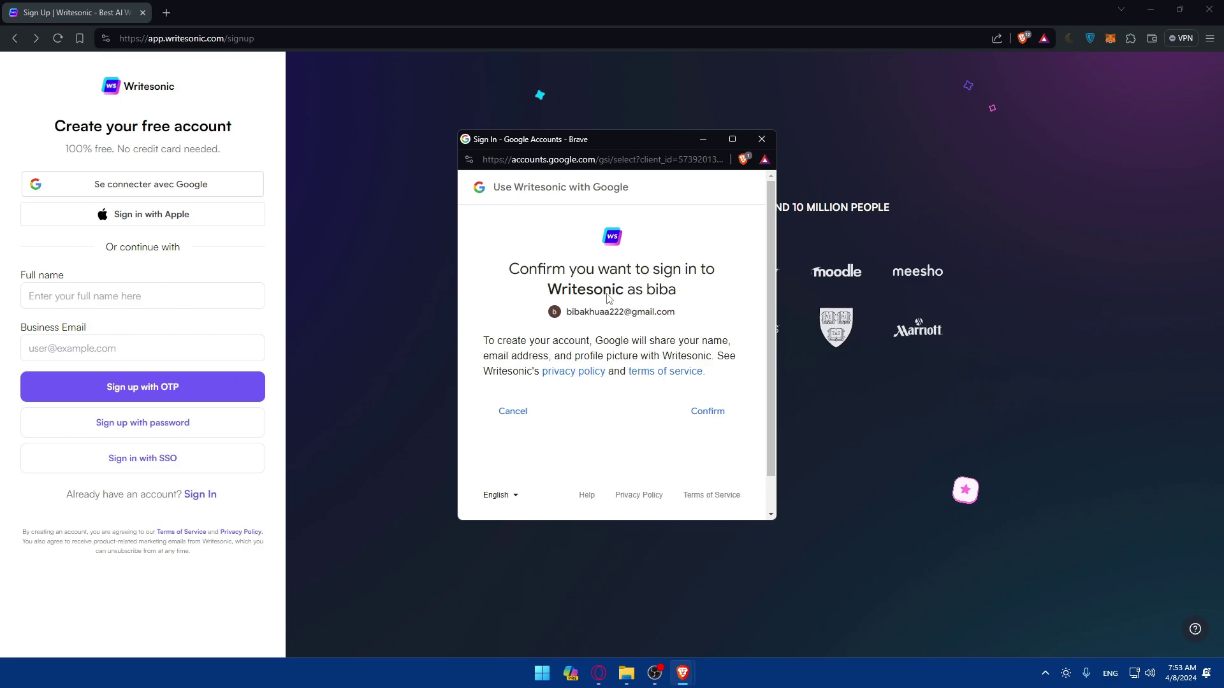
{"action": "left_click", "coordinate": [701, 412]}
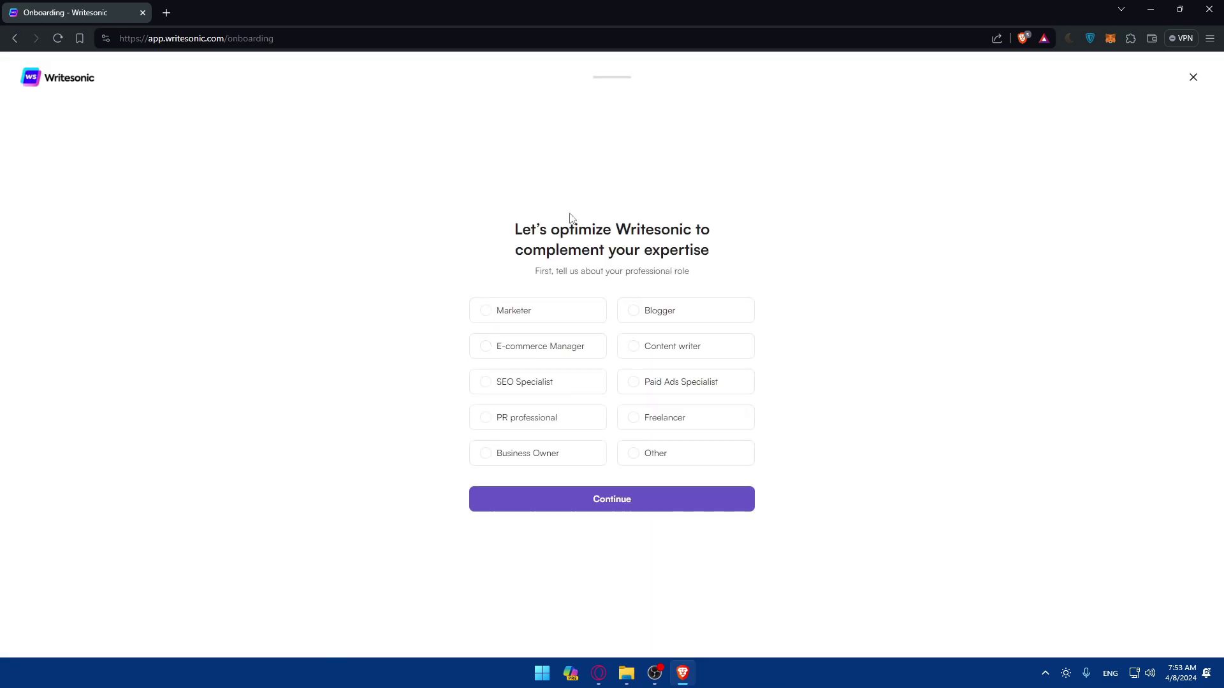
Step: Highlight the onboarding heading and subtitle, then pick a professional role and continue
{"action": "left_click_drag", "start_coordinate": [490, 223], "coordinate": [736, 261]}
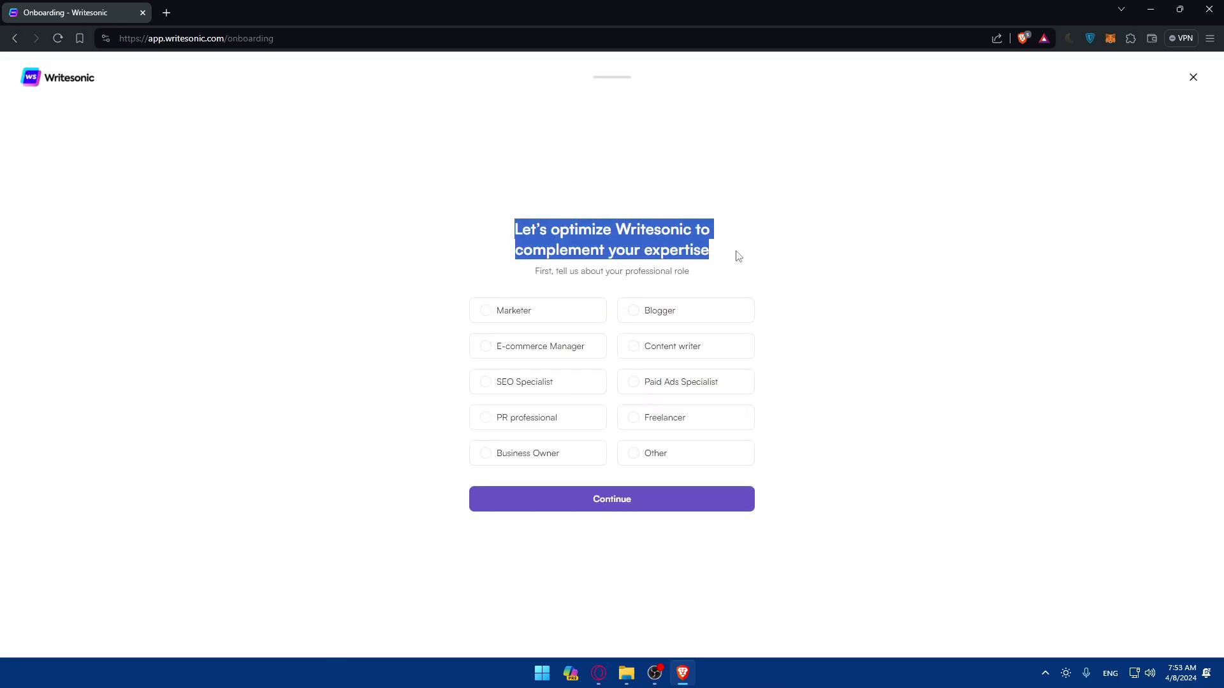
{"action": "left_click", "coordinate": [739, 248]}
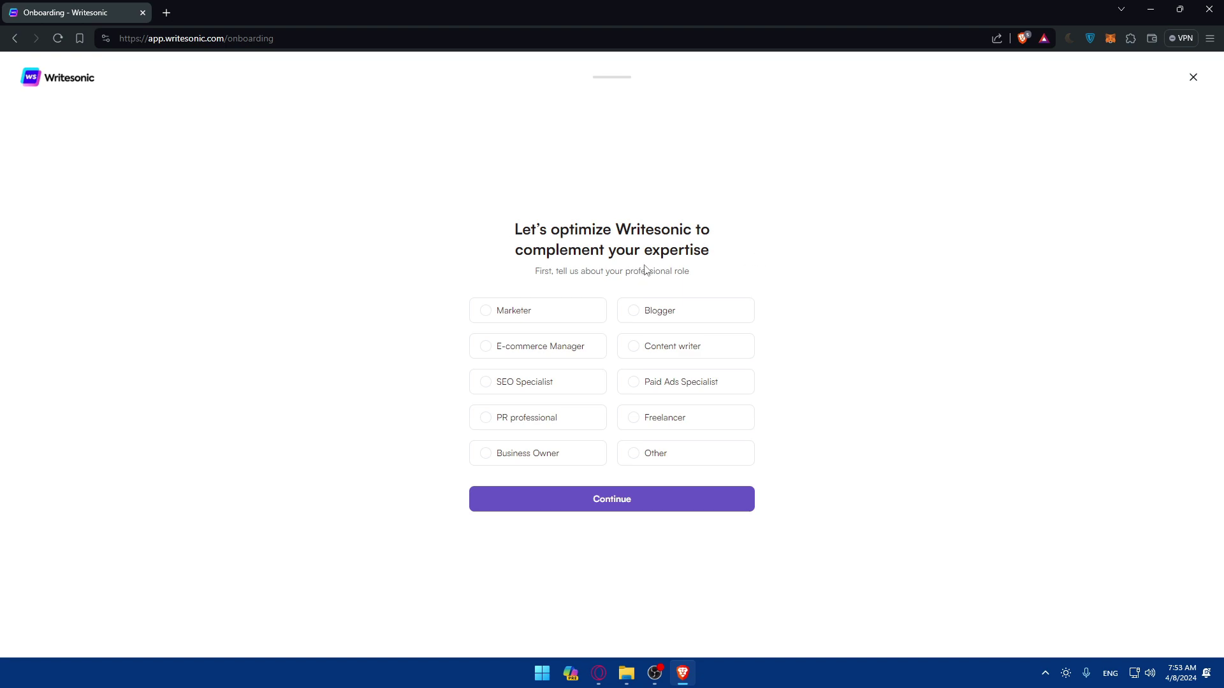
{"action": "left_click_drag", "start_coordinate": [530, 274], "coordinate": [685, 271]}
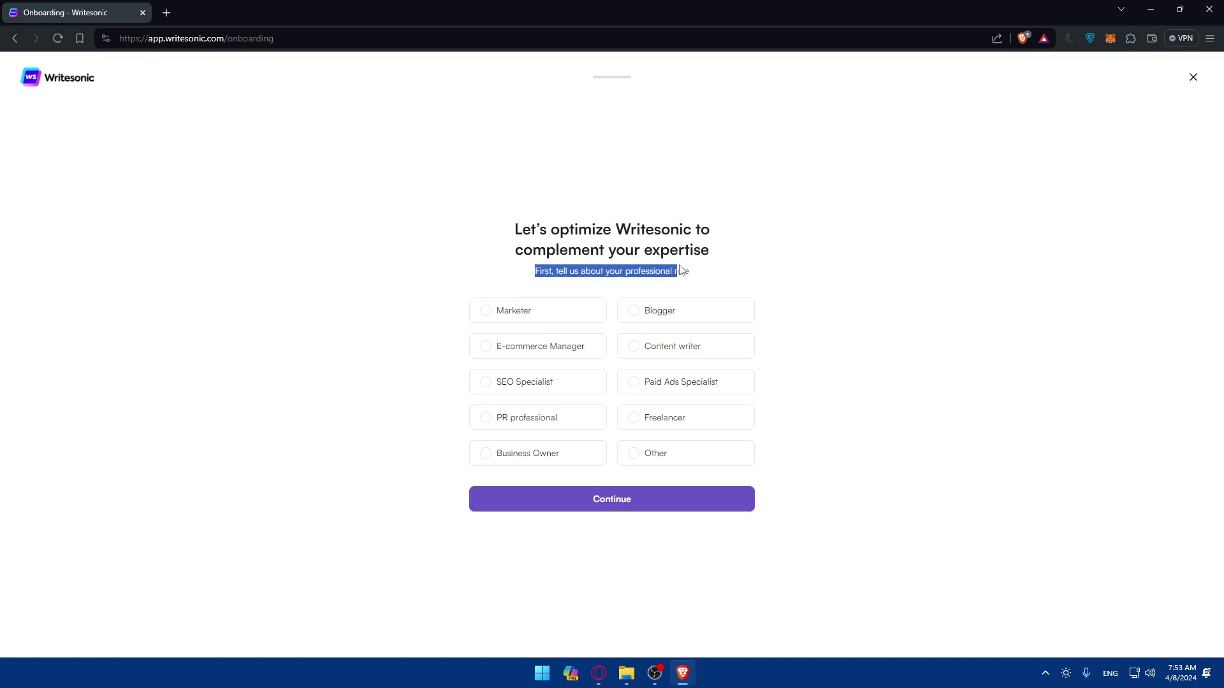
{"action": "left_click", "coordinate": [693, 274]}
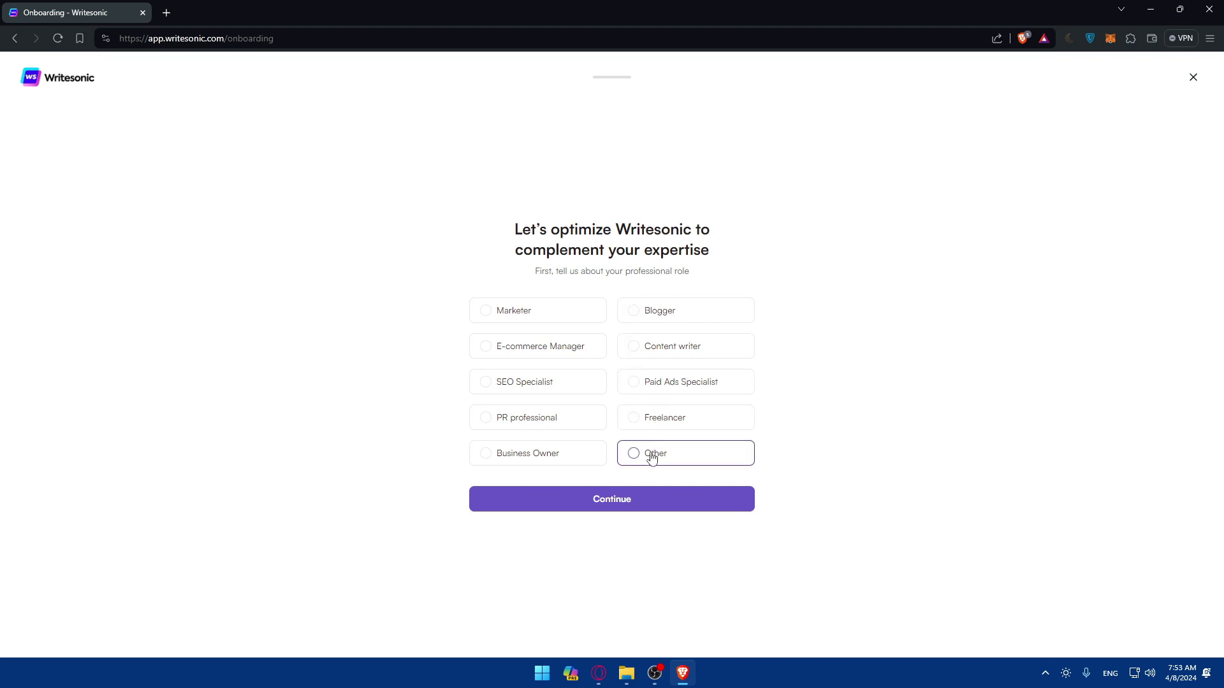
{"action": "left_click", "coordinate": [628, 425]}
{"action": "left_click", "coordinate": [634, 503]}
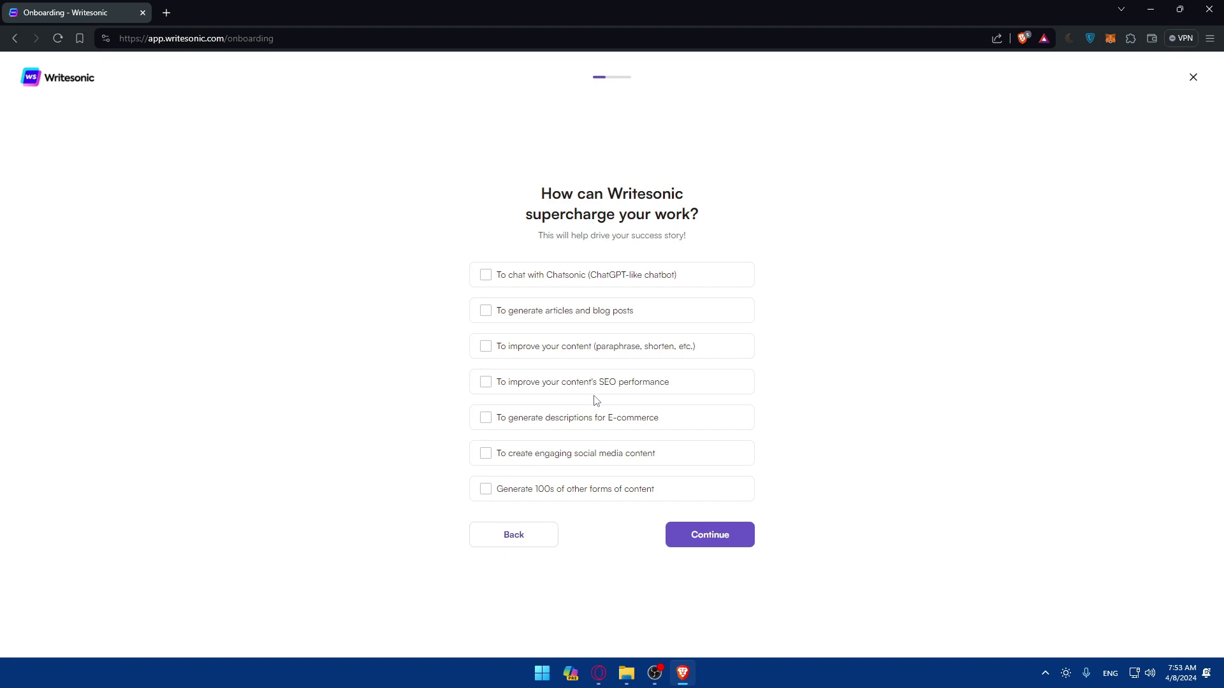
Step: Highlight the question text, then choose 'To create engaging social media content' and continue
{"action": "left_click_drag", "start_coordinate": [538, 191], "coordinate": [782, 194]}
{"action": "left_click", "coordinate": [733, 213]}
{"action": "left_click_drag", "start_coordinate": [535, 236], "coordinate": [718, 240]}
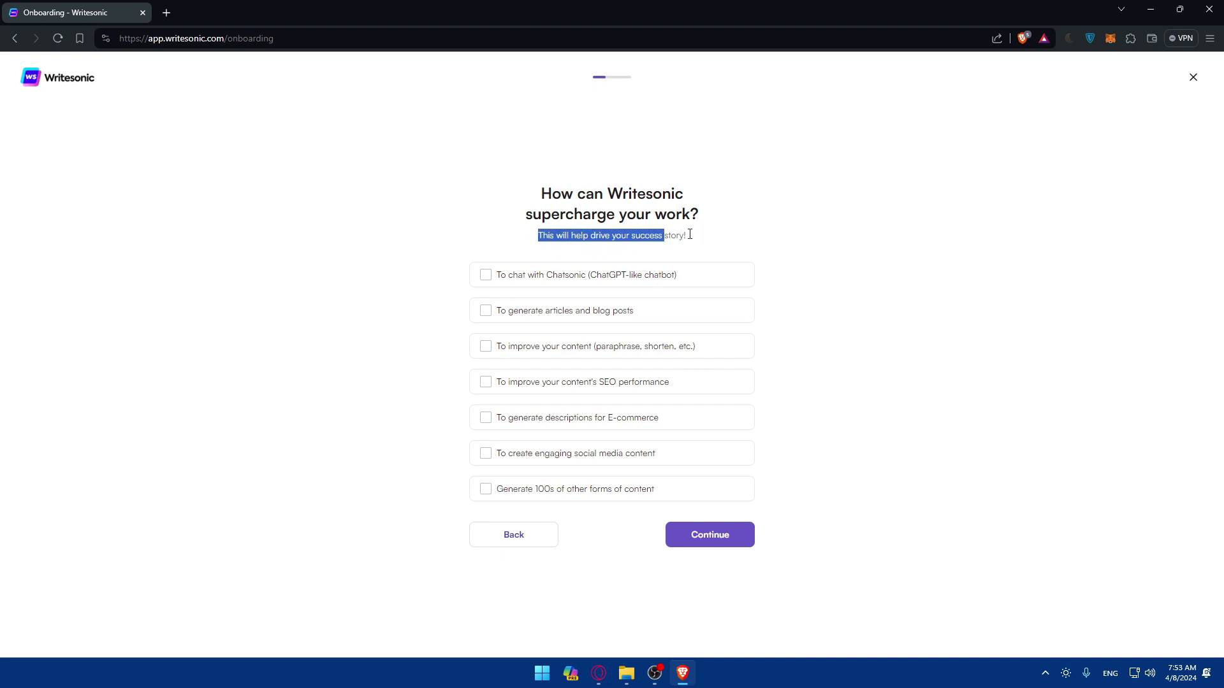
{"action": "left_click", "coordinate": [718, 240]}
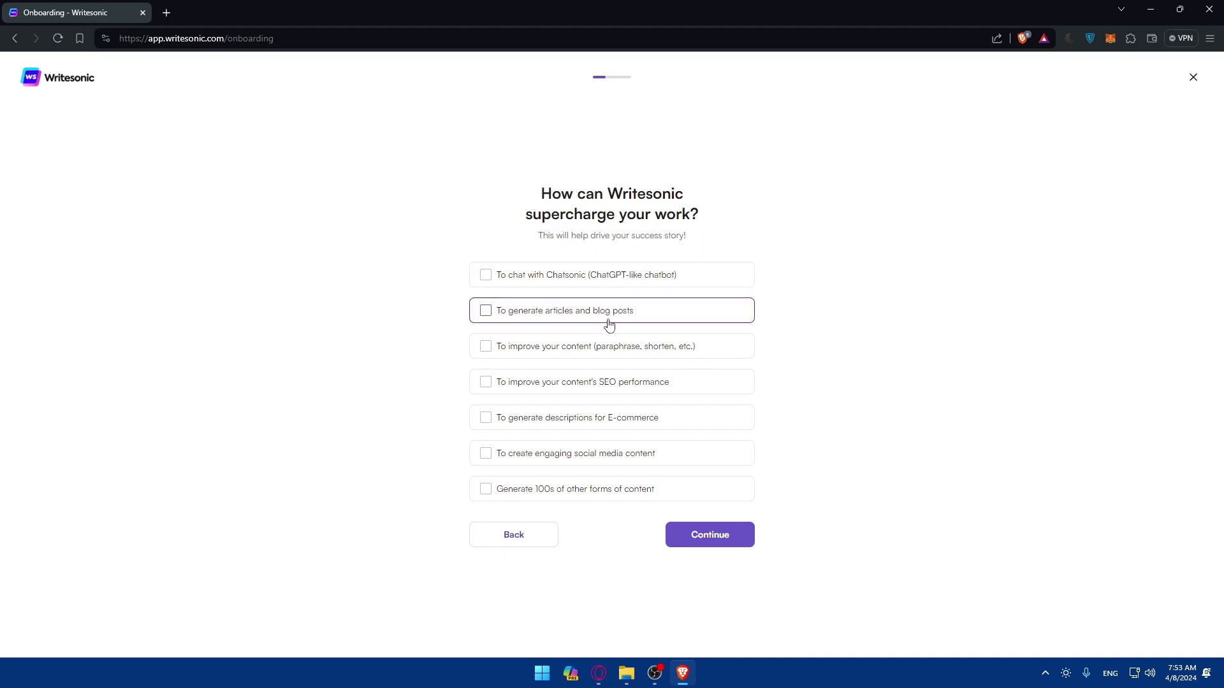
{"action": "left_click", "coordinate": [534, 452]}
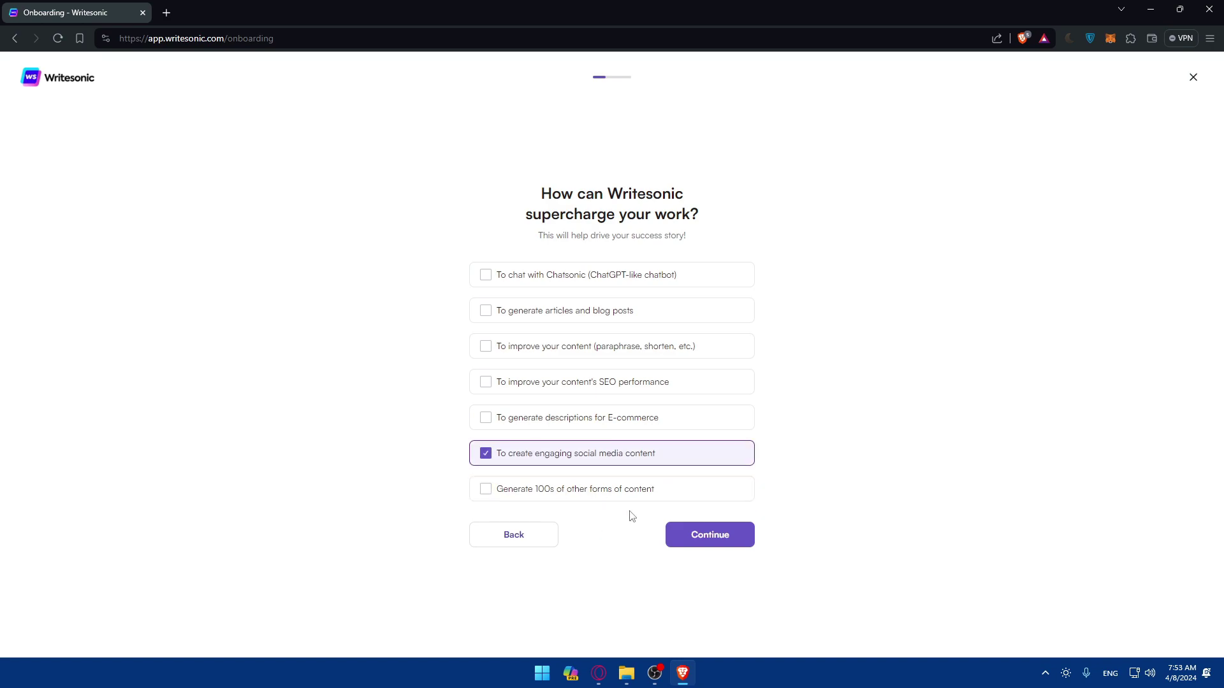
{"action": "left_click", "coordinate": [698, 537]}
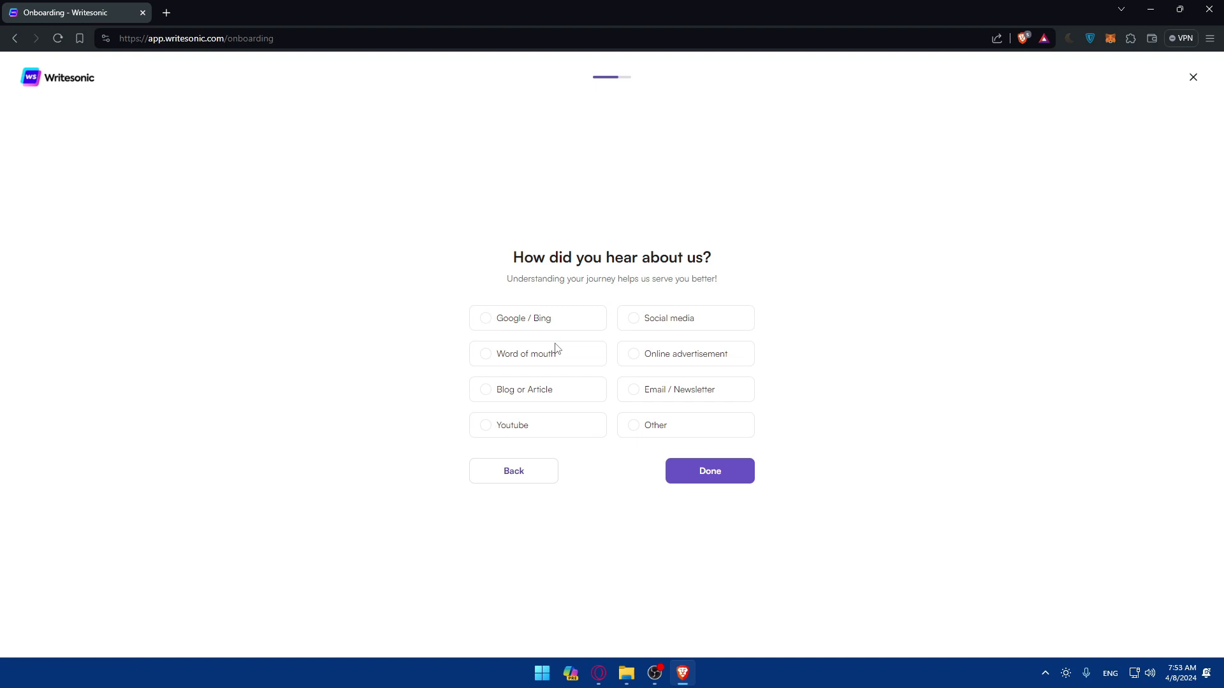
Step: Answer Youtube as the referral source and finish onboarding
{"action": "left_click", "coordinate": [564, 431]}
{"action": "left_click", "coordinate": [647, 423]}
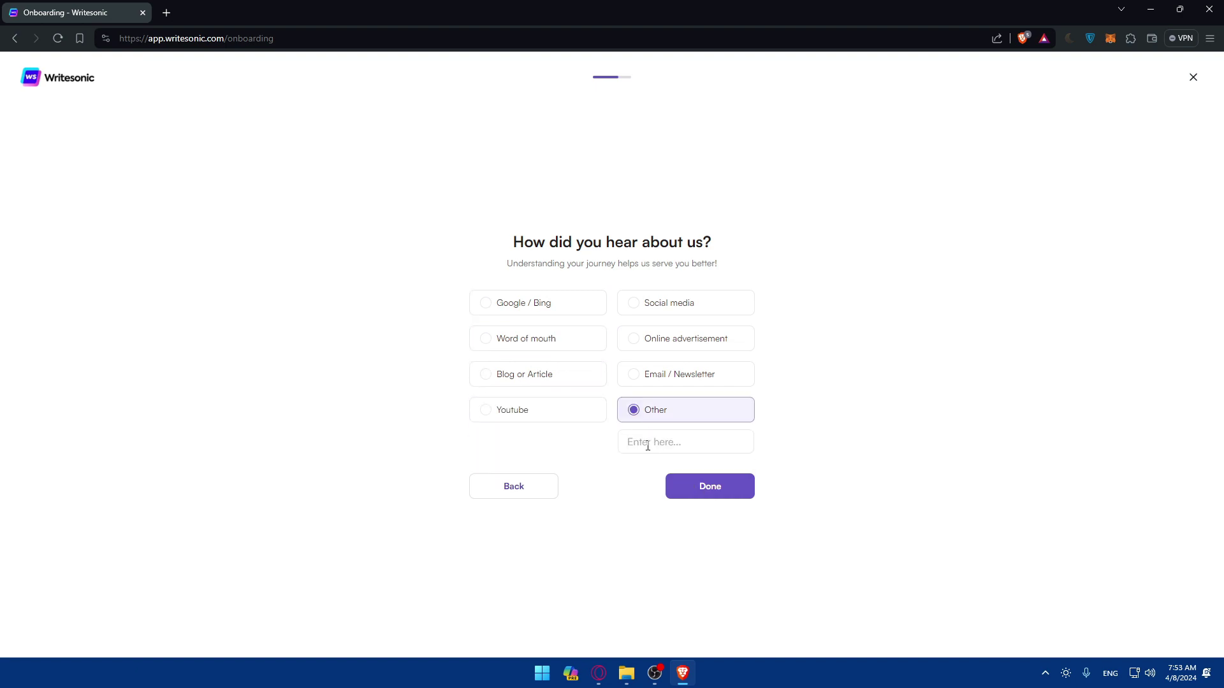
{"action": "left_click", "coordinate": [541, 410]}
{"action": "left_click", "coordinate": [699, 479]}
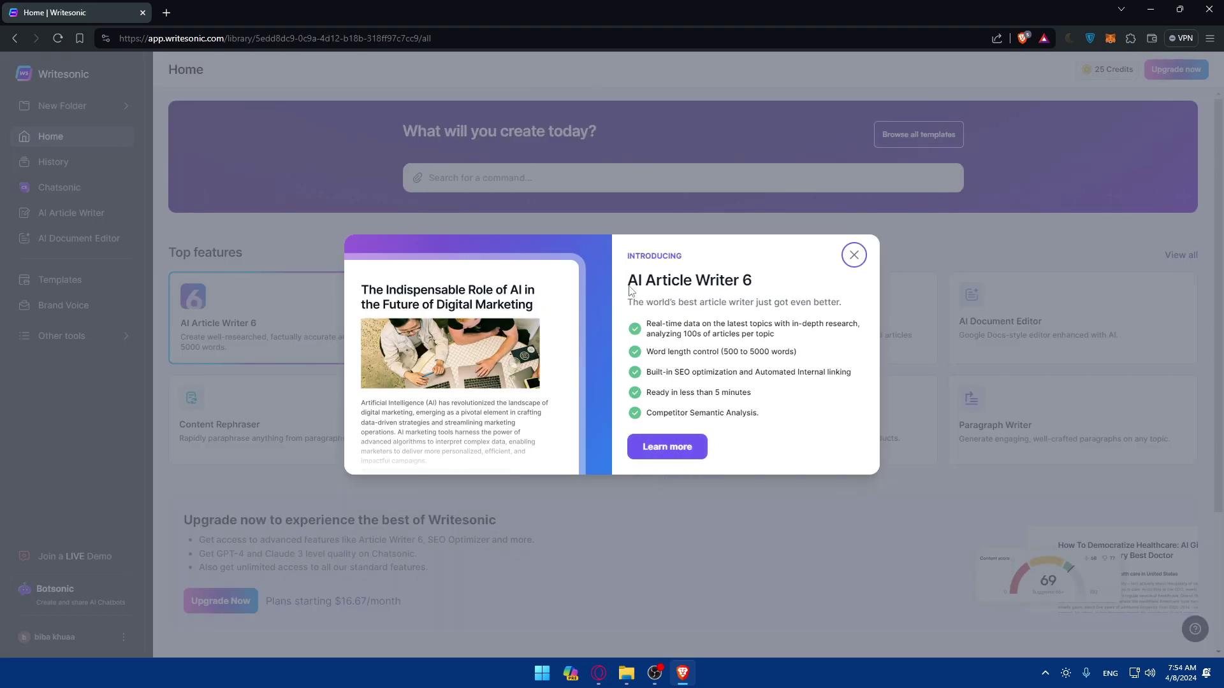
Step: Highlight the AI Article Writer 6 tagline and feature lines, then close the announcement
{"action": "left_click_drag", "start_coordinate": [728, 302], "coordinate": [627, 304]}
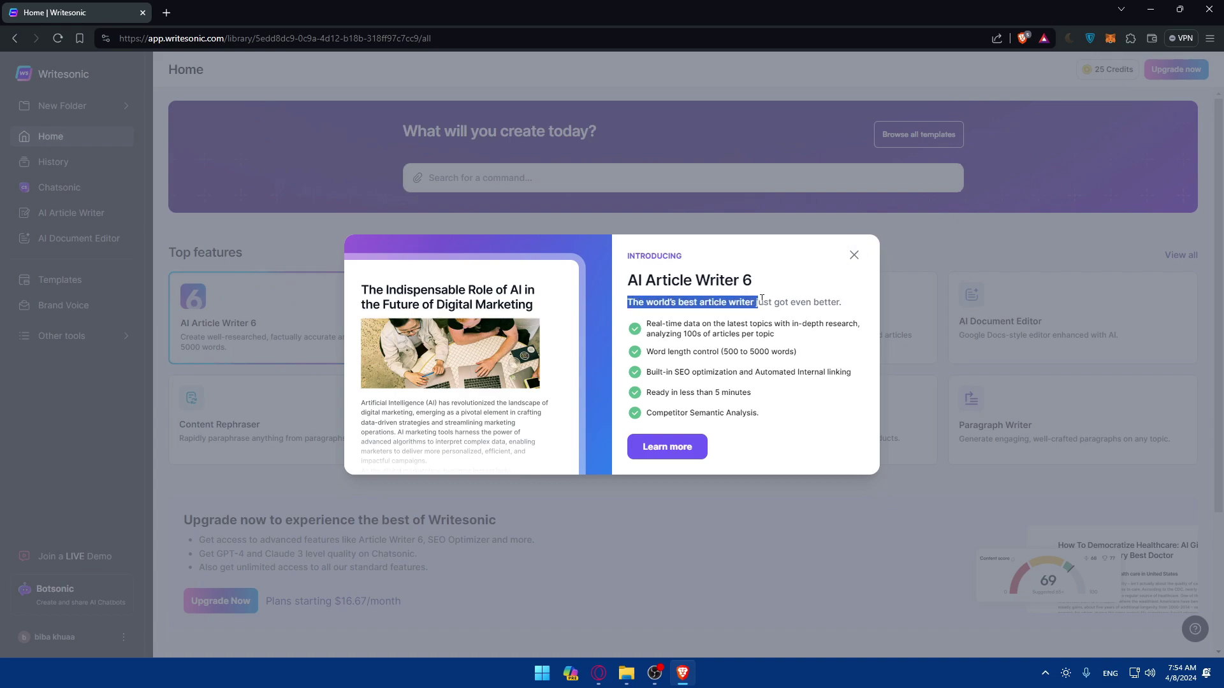
{"action": "left_click", "coordinate": [796, 300]}
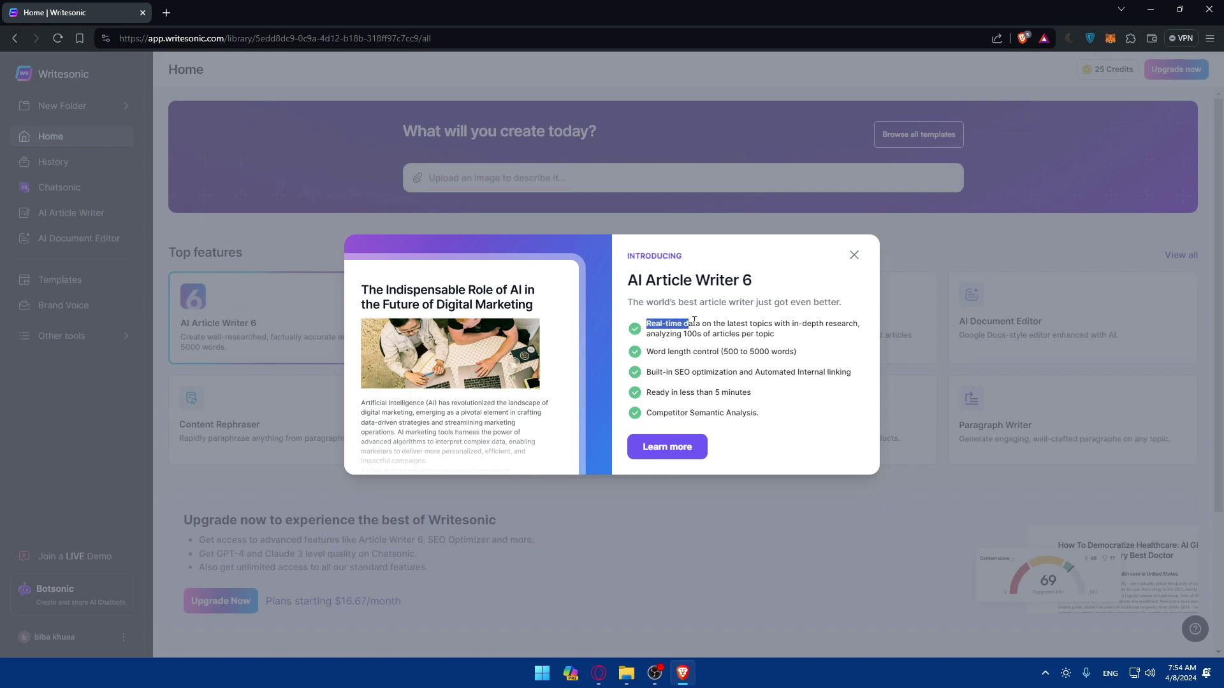
{"action": "left_click_drag", "start_coordinate": [650, 323], "coordinate": [729, 325]}
{"action": "left_click", "coordinate": [757, 329]}
{"action": "left_click_drag", "start_coordinate": [646, 352], "coordinate": [715, 354]}
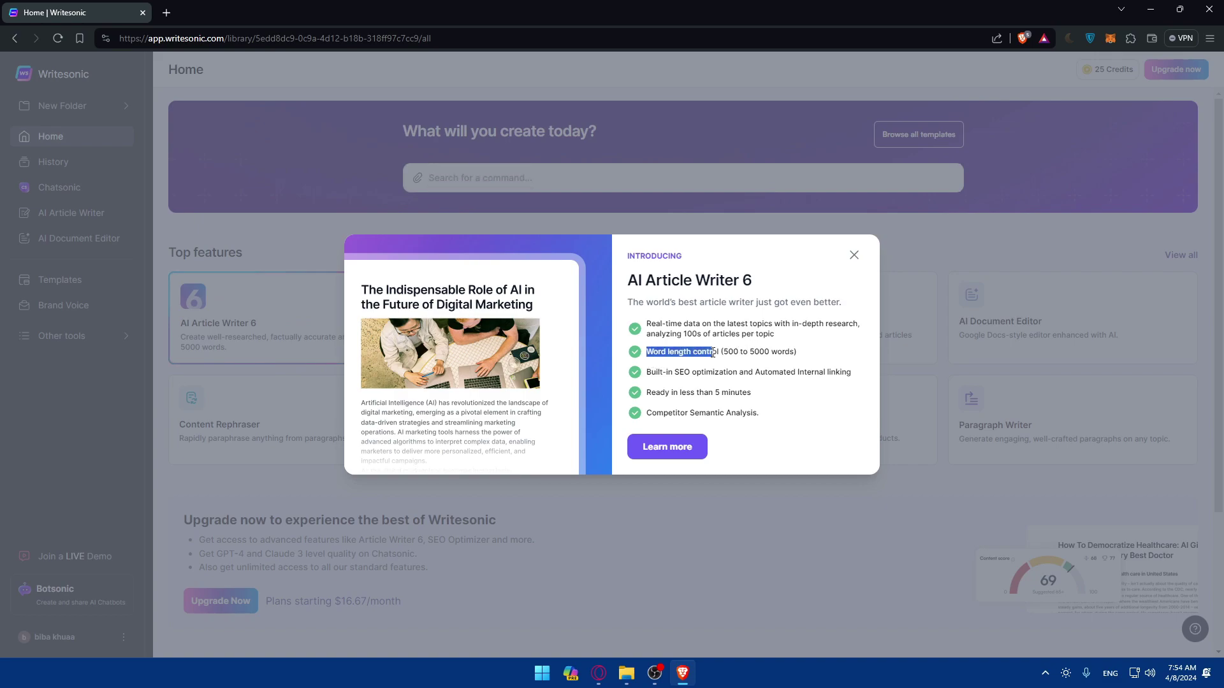
{"action": "left_click", "coordinate": [706, 364]}
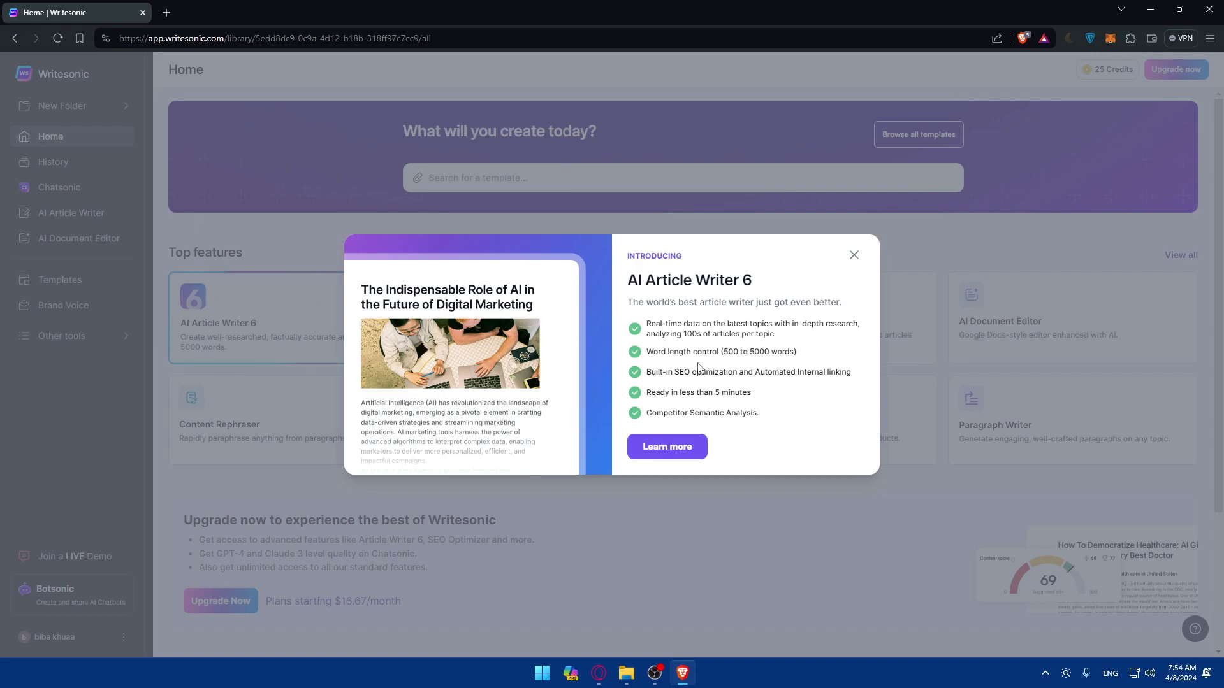
{"action": "left_click", "coordinate": [854, 255]}
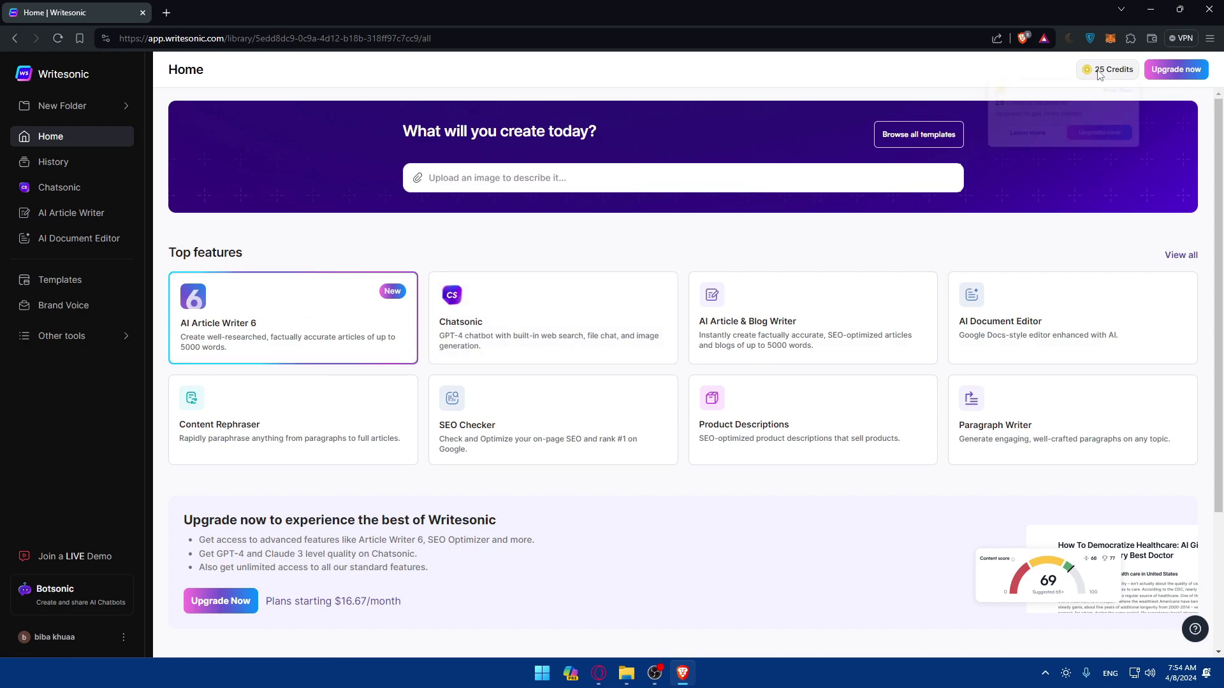
Step: Highlight the 25 credits count, then bring up the Individual Plan upgrade offer
{"action": "mouse_move", "coordinate": [1107, 68]}
{"action": "double_click", "coordinate": [973, 112]}
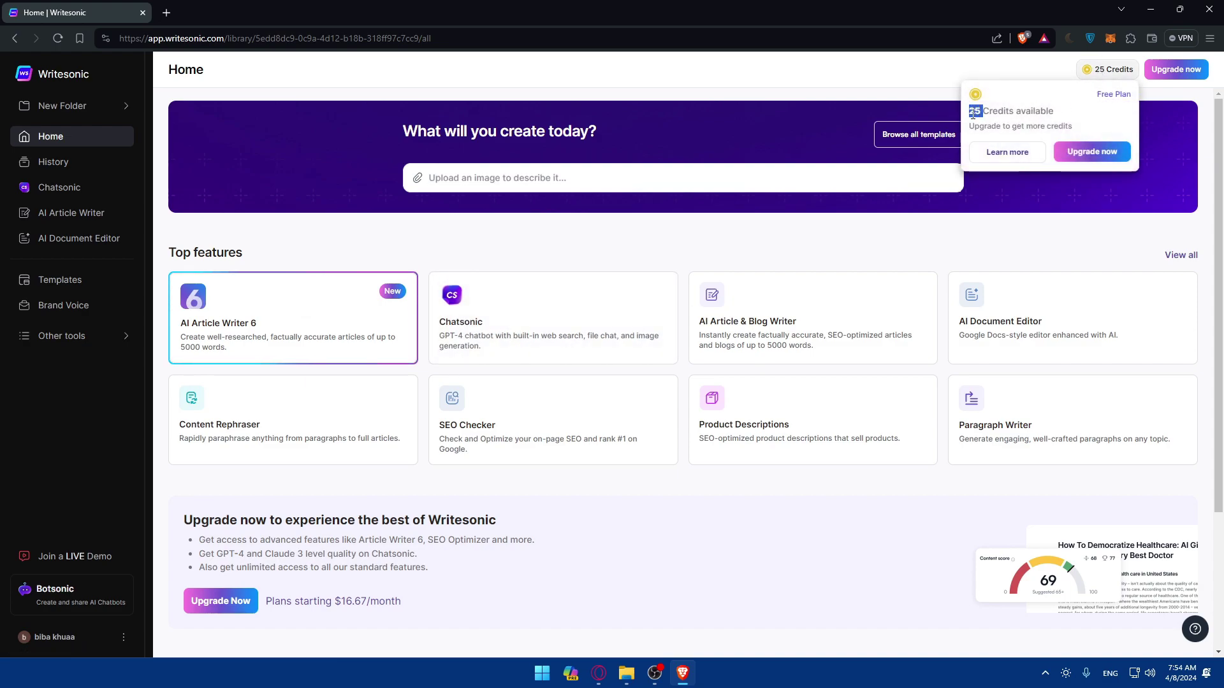
{"action": "left_click", "coordinate": [973, 114]}
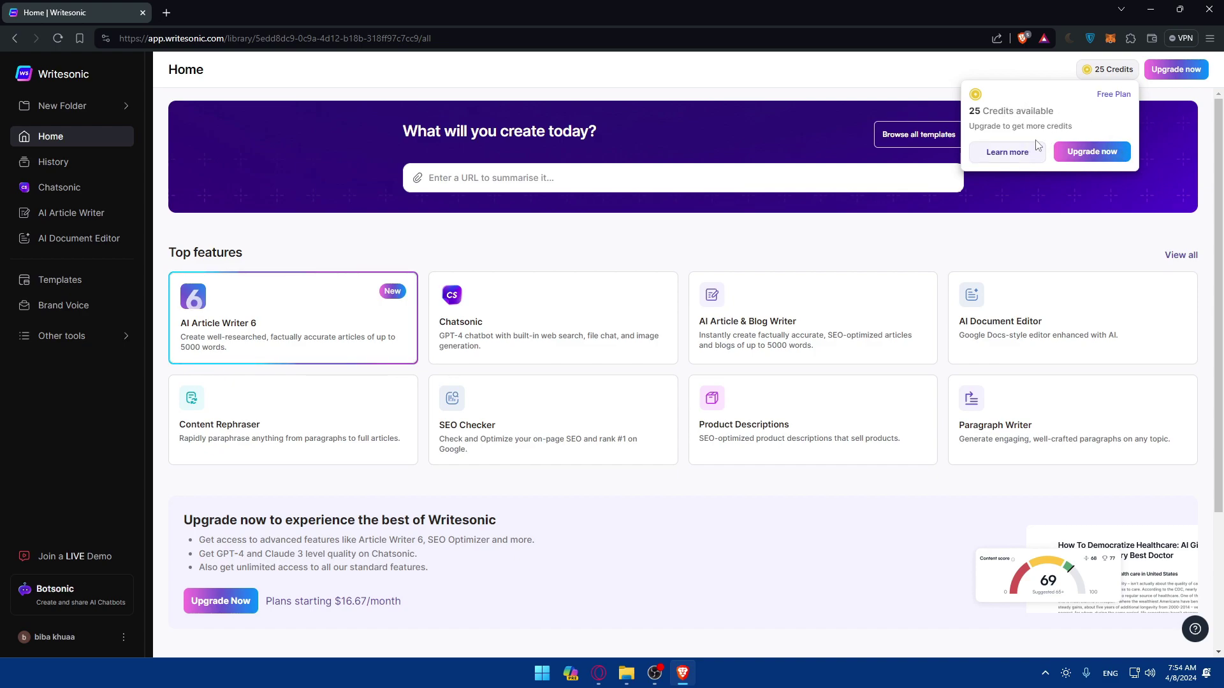
{"action": "left_click", "coordinate": [1175, 69]}
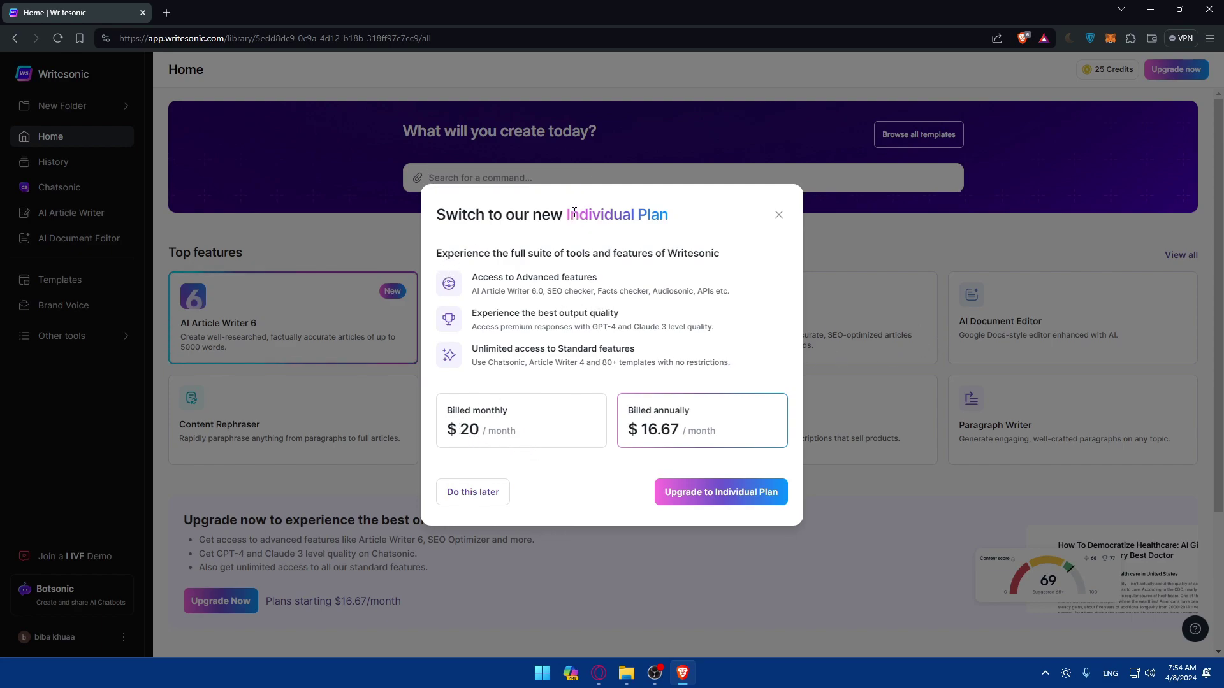
Step: Highlight the offer's Individual Plan title, subtitle and Advanced features line
{"action": "left_click_drag", "start_coordinate": [568, 214], "coordinate": [721, 224]}
{"action": "left_click", "coordinate": [701, 232]}
{"action": "left_click_drag", "start_coordinate": [439, 256], "coordinate": [586, 256]}
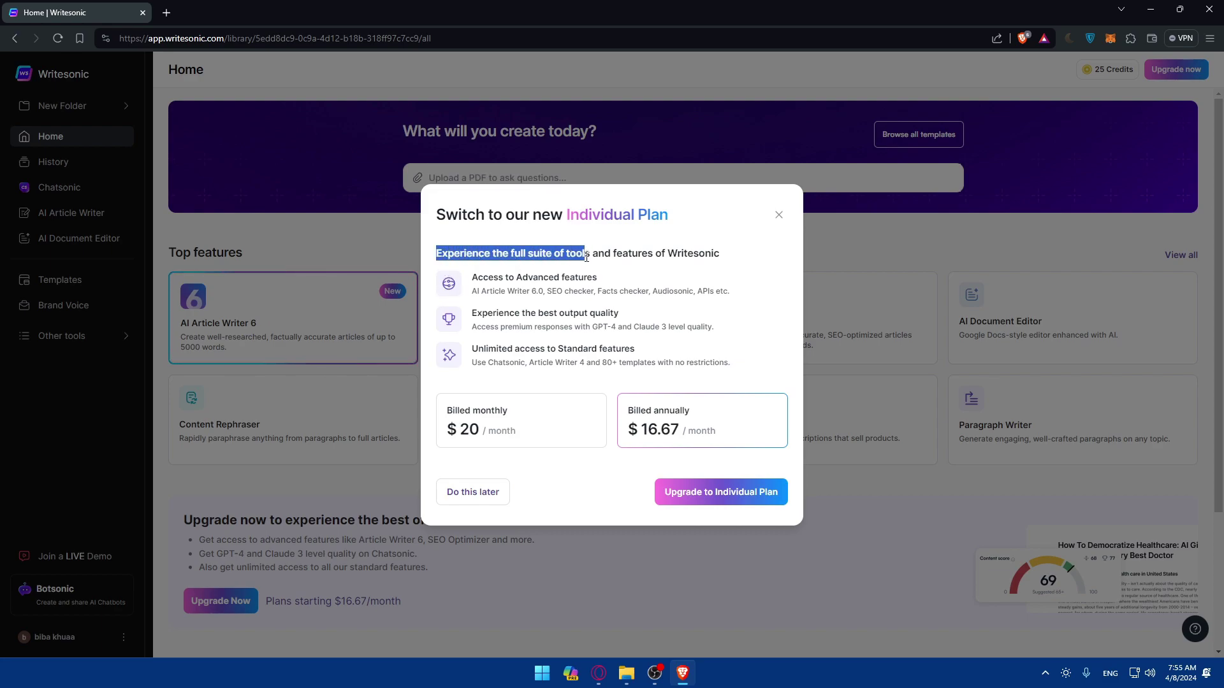
{"action": "left_click", "coordinate": [585, 257]}
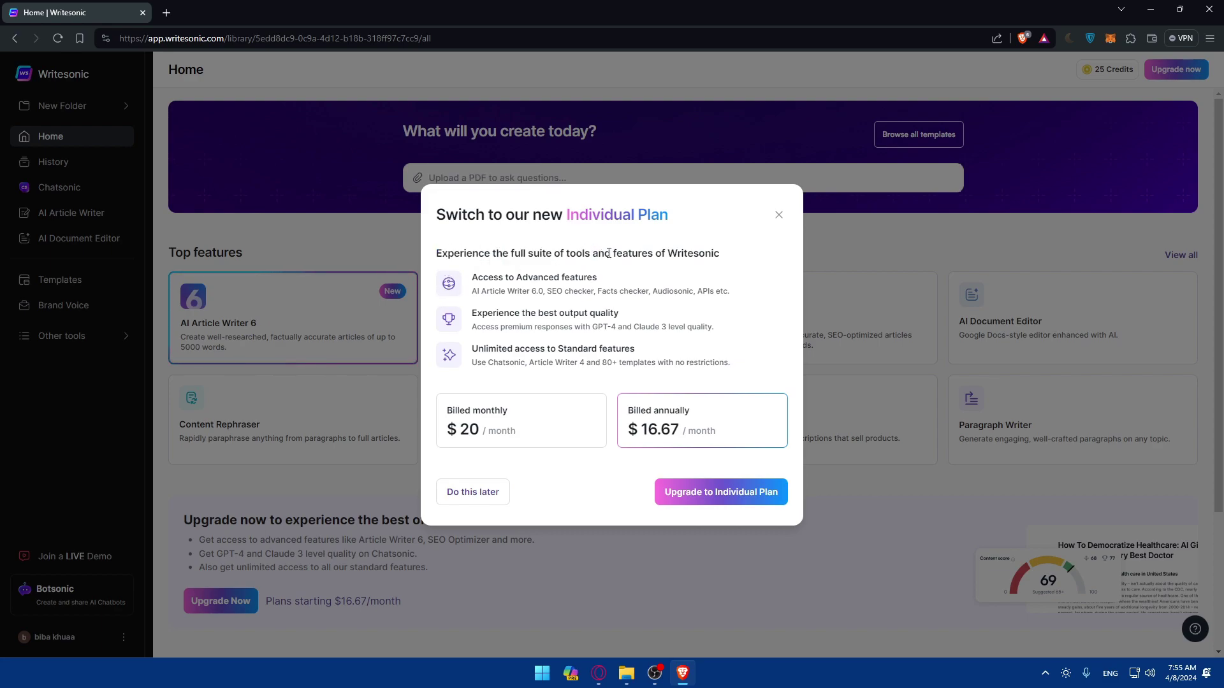
{"action": "triple_click", "coordinate": [474, 277]}
{"action": "left_click", "coordinate": [479, 284]}
Step: Highlight the output quality and 80+ templates lines, select Billed monthly, then choose Do this later
{"action": "left_click_drag", "start_coordinate": [471, 318], "coordinate": [610, 313]}
{"action": "left_click", "coordinate": [504, 332]}
{"action": "left_click_drag", "start_coordinate": [601, 363], "coordinate": [609, 365]}
{"action": "left_click", "coordinate": [611, 365]}
{"action": "left_click", "coordinate": [533, 430]}
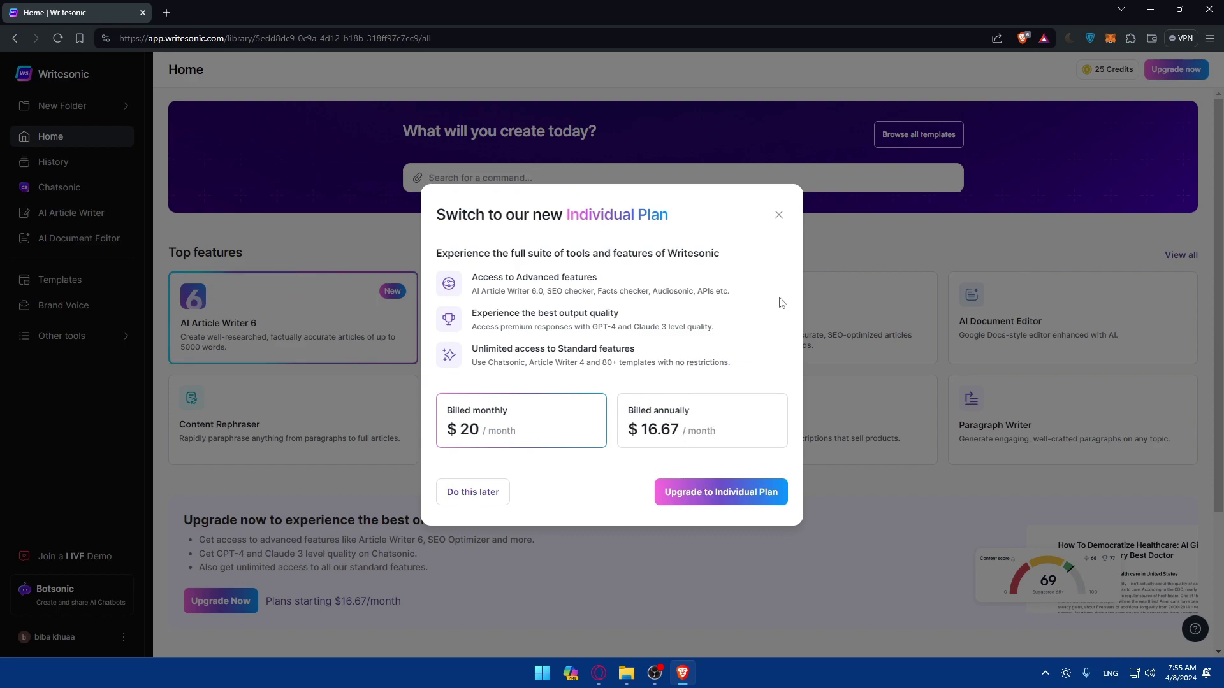
{"action": "left_click", "coordinate": [481, 491]}
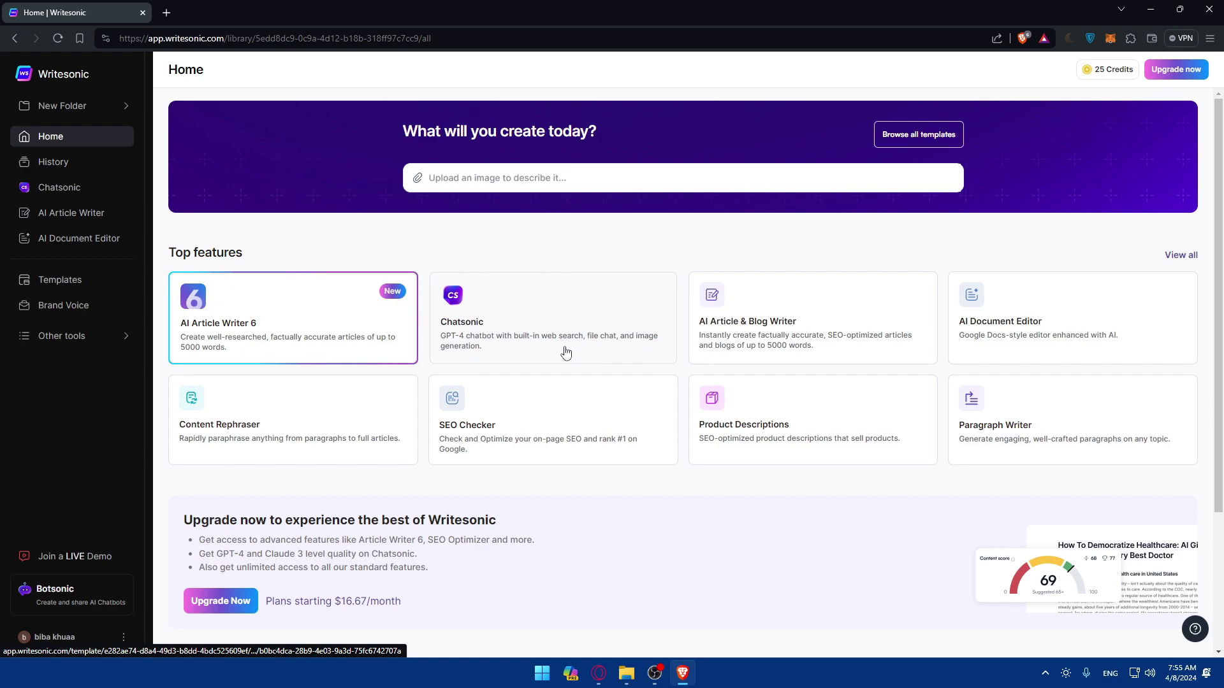
Step: Scroll the new Chatsonic chat page down and back up to review its feature tips
{"action": "scroll", "coordinate": [656, 450], "scroll_direction": "down", "scroll_amount": 2}
{"action": "scroll", "coordinate": [656, 450], "scroll_direction": "up", "scroll_amount": 2}
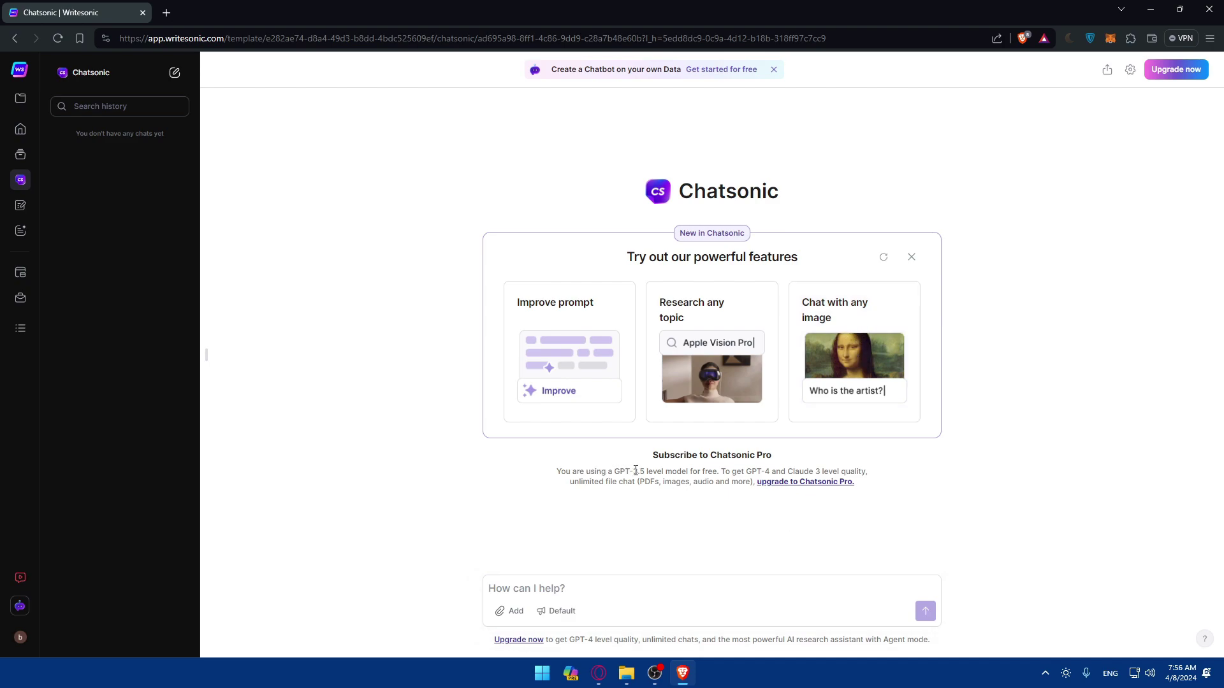
{"action": "left_click_drag", "start_coordinate": [636, 471], "coordinate": [645, 471]}
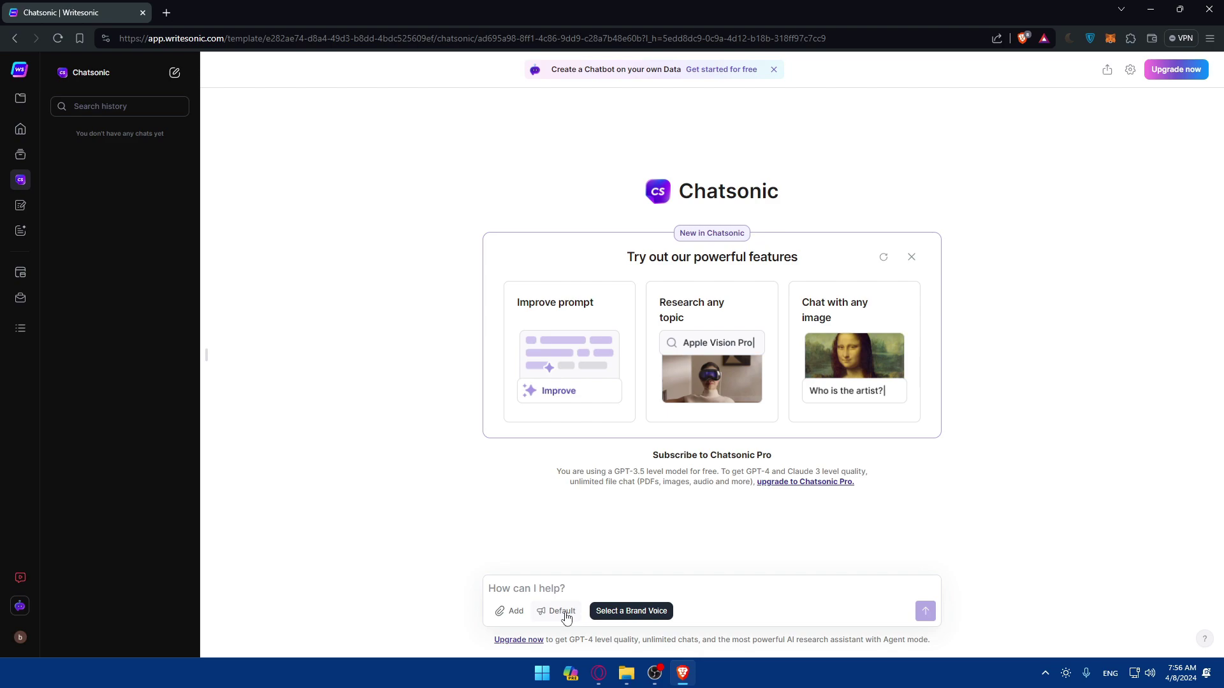
{"action": "left_click", "coordinate": [565, 617]}
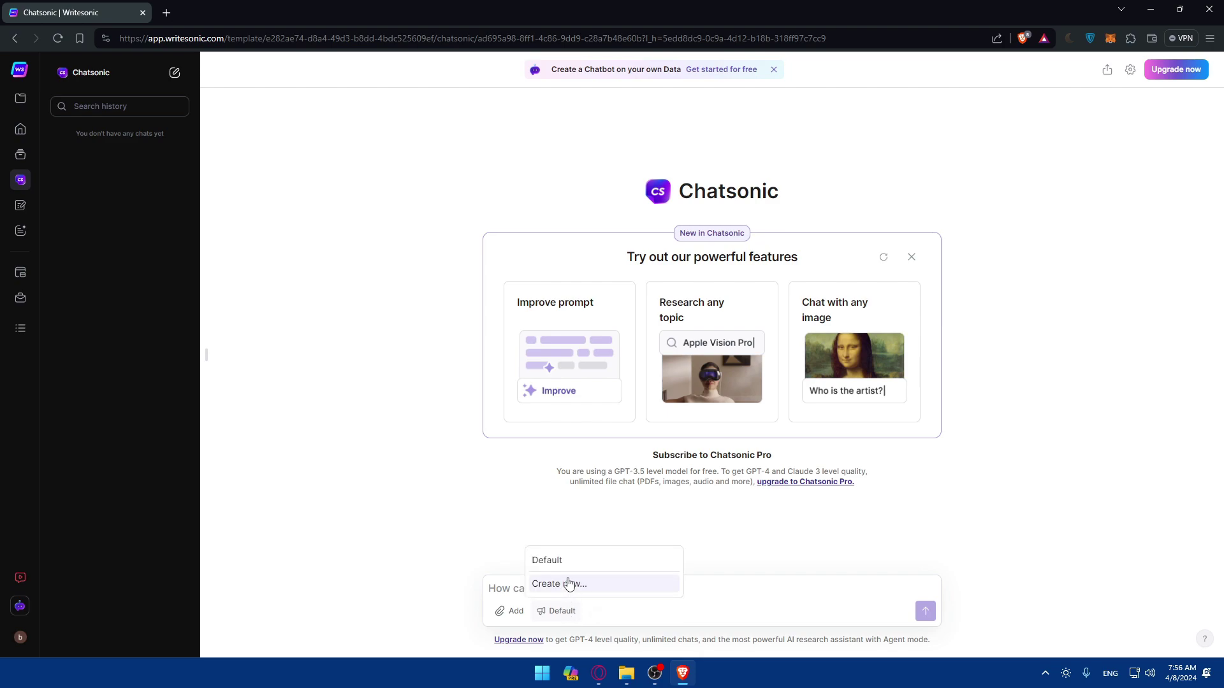
{"action": "left_click", "coordinate": [456, 518]}
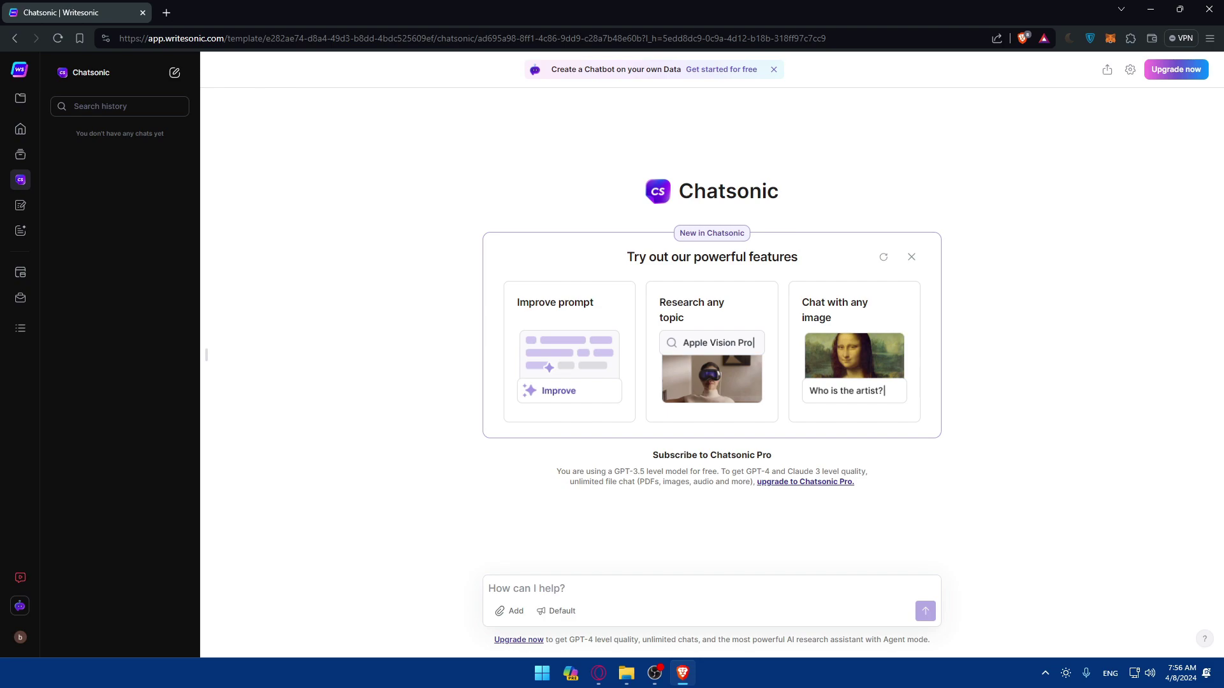
Step: Paste the article title into the prompt, add 'in' before the year, and remove the leading quote
{"action": "type", "text": "\"How To Start Using Chatsonic by Writesonic For Beginners 2024!\""}
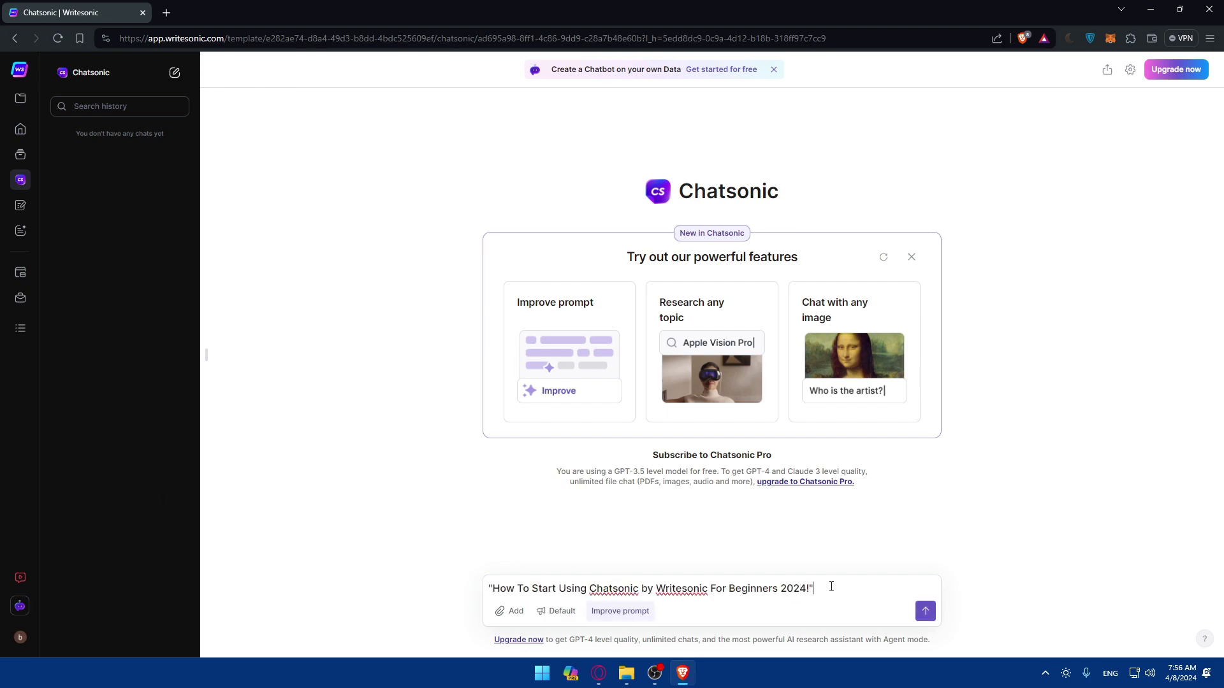
{"action": "left_click_drag", "start_coordinate": [830, 587], "coordinate": [783, 590]}
{"action": "left_click", "coordinate": [813, 588]}
{"action": "type", "text": "in"}
{"action": "key", "text": "BackSpace"}
{"action": "left_click", "coordinate": [924, 611]}
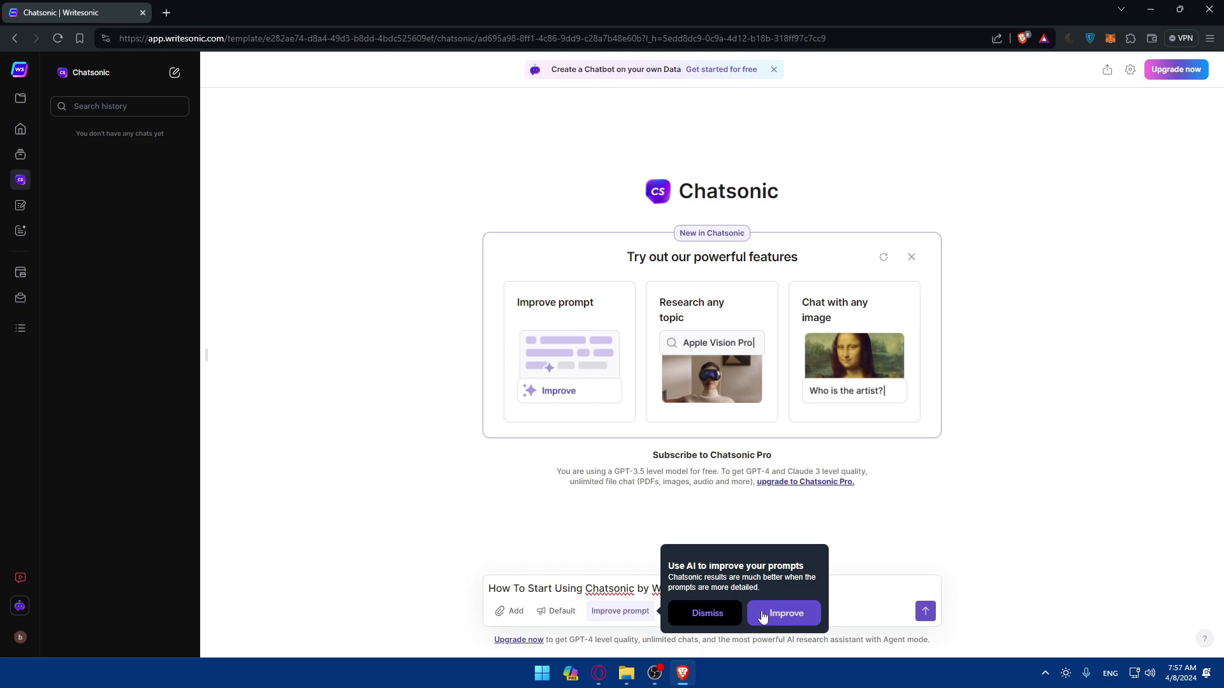
Step: Improve the prompt with AI, accept it, and send it to Chatsonic
{"action": "left_click", "coordinate": [763, 616]}
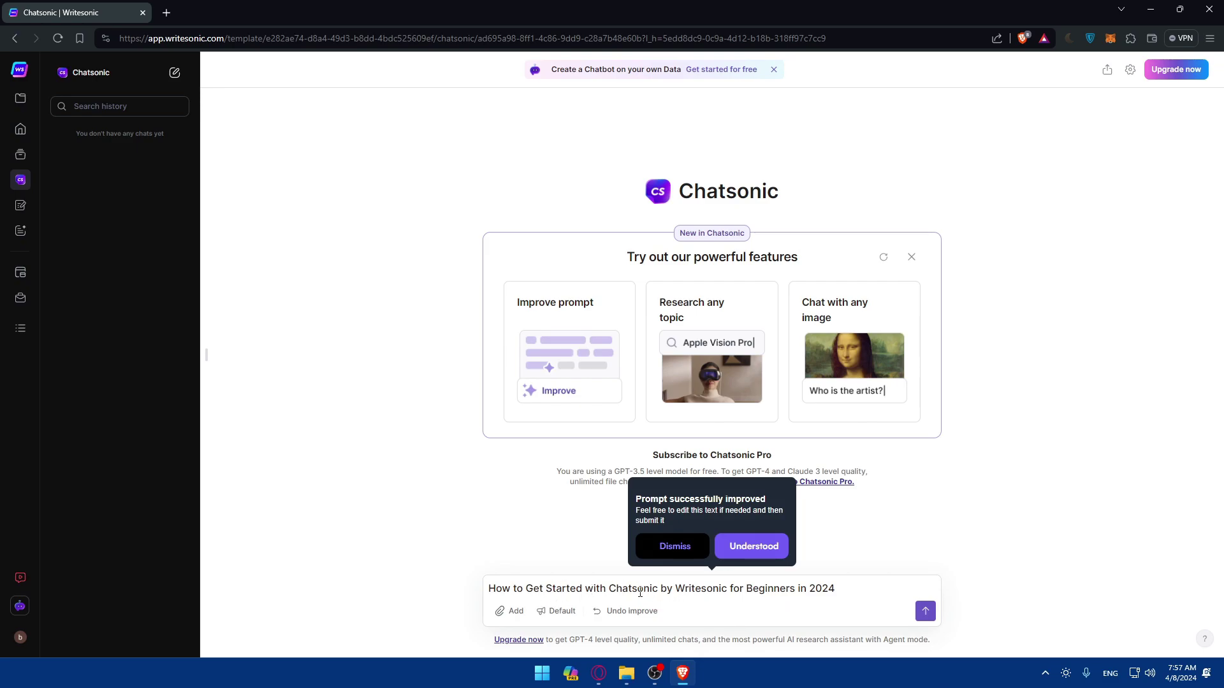
{"action": "left_click", "coordinate": [740, 549]}
{"action": "left_click", "coordinate": [925, 612]}
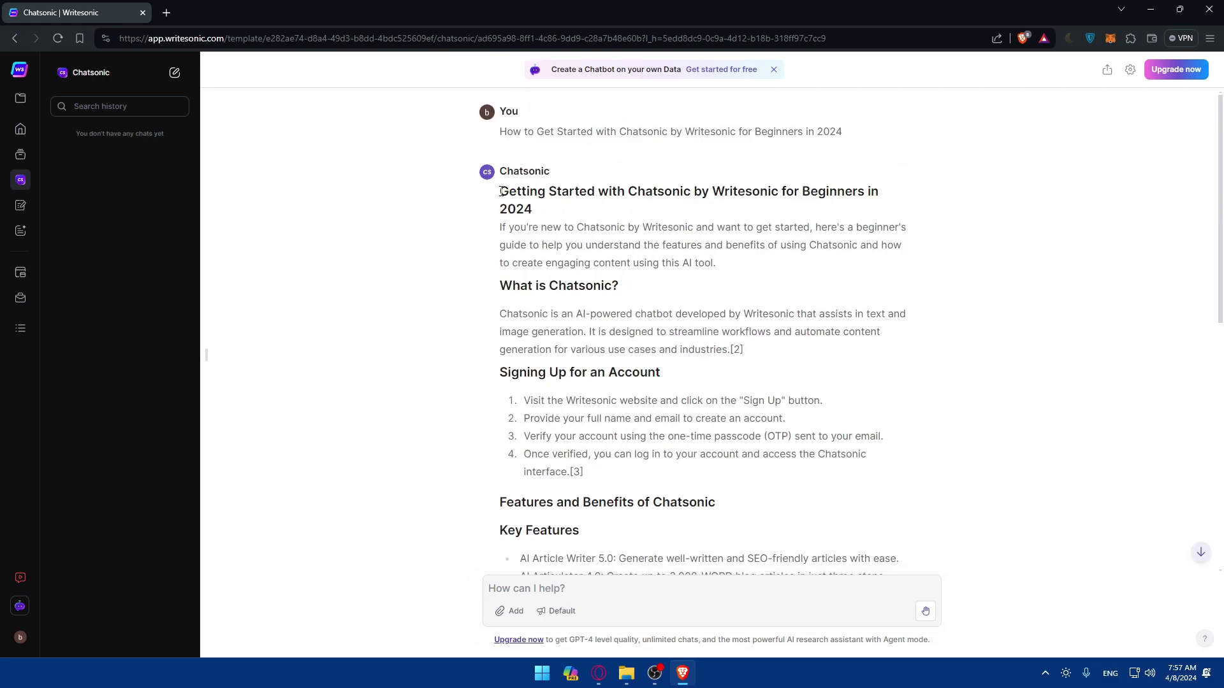
Step: Read the guide's heading, opening sentence, What is Chatsonic?, and Signing Up for an Account sections
{"action": "left_click_drag", "start_coordinate": [501, 191], "coordinate": [889, 202]}
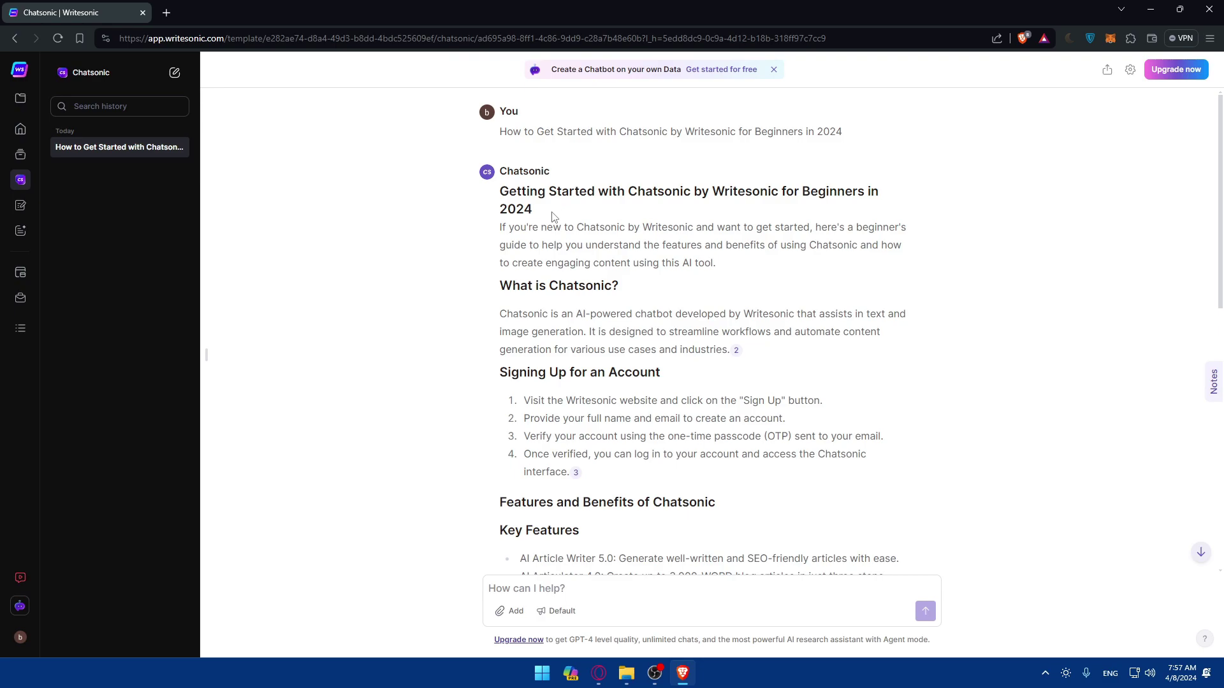
{"action": "left_click_drag", "start_coordinate": [492, 229], "coordinate": [618, 228]}
{"action": "left_click", "coordinate": [668, 238]}
{"action": "left_click_drag", "start_coordinate": [495, 286], "coordinate": [665, 292]}
{"action": "left_click", "coordinate": [665, 293]}
{"action": "scroll", "coordinate": [665, 295], "scroll_direction": "down", "scroll_amount": 2}
{"action": "left_click_drag", "start_coordinate": [498, 275], "coordinate": [730, 279]}
{"action": "left_click", "coordinate": [724, 280]}
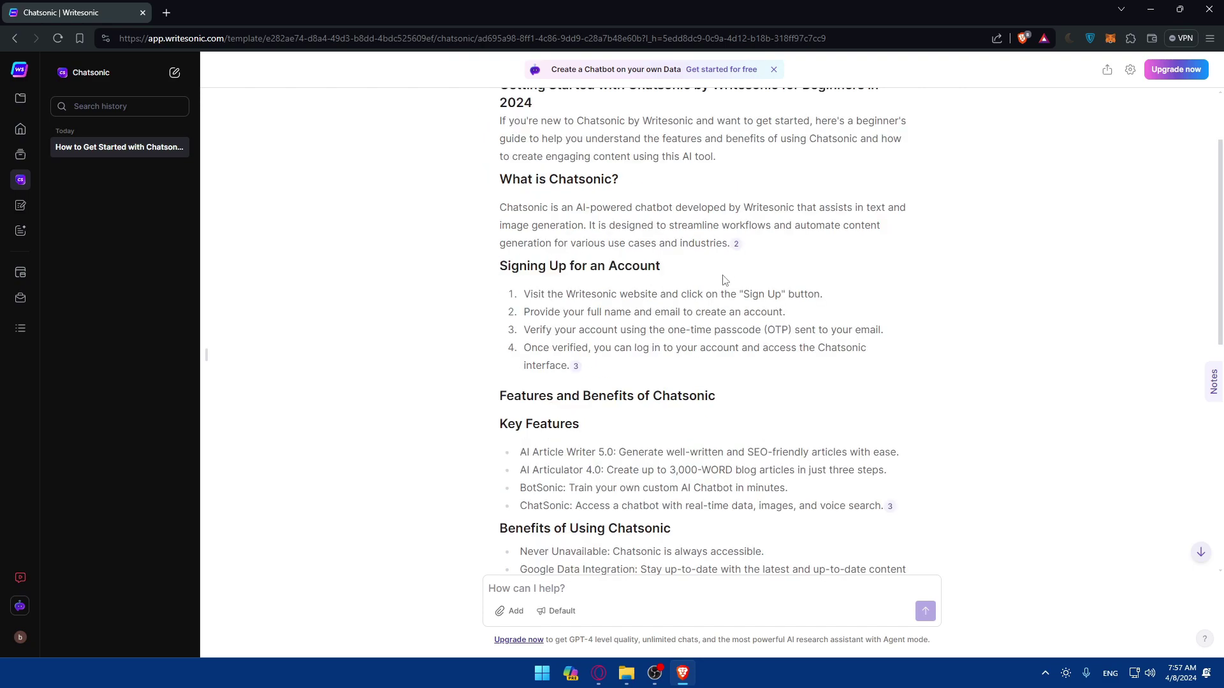
Step: Scroll on through the Key Features list and the Benefits list, highlighting Never Unavailable
{"action": "scroll", "coordinate": [599, 281], "scroll_direction": "down", "scroll_amount": 2}
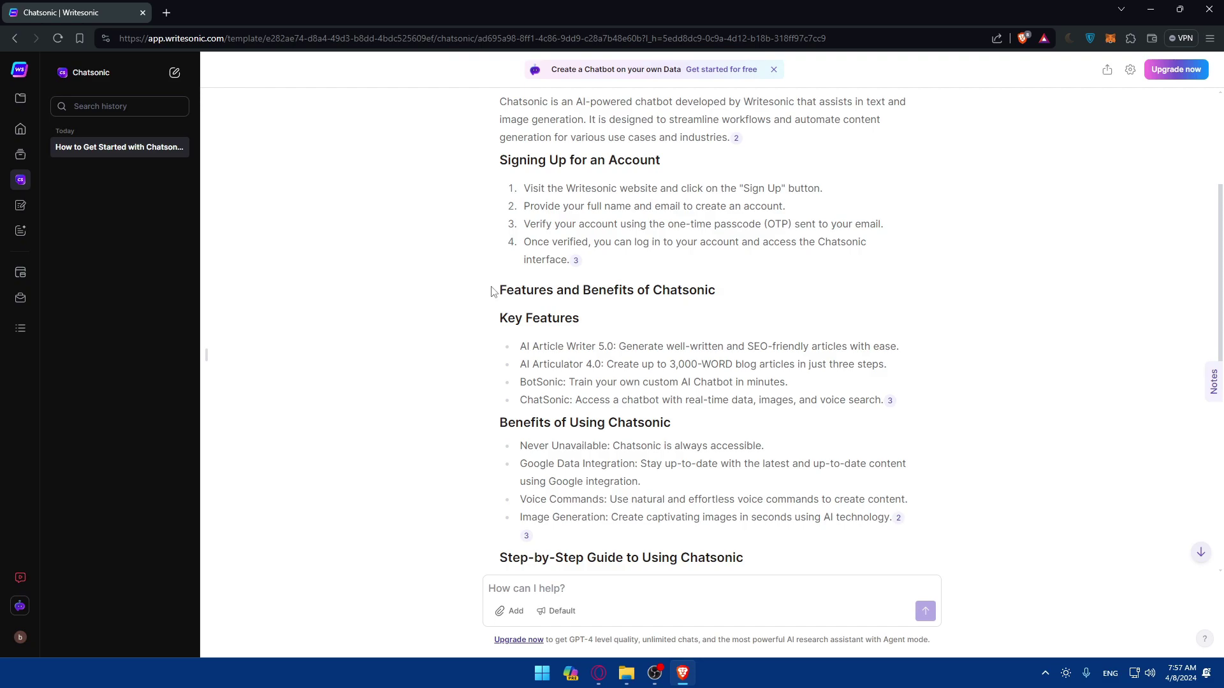
{"action": "left_click_drag", "start_coordinate": [483, 321], "coordinate": [639, 317]}
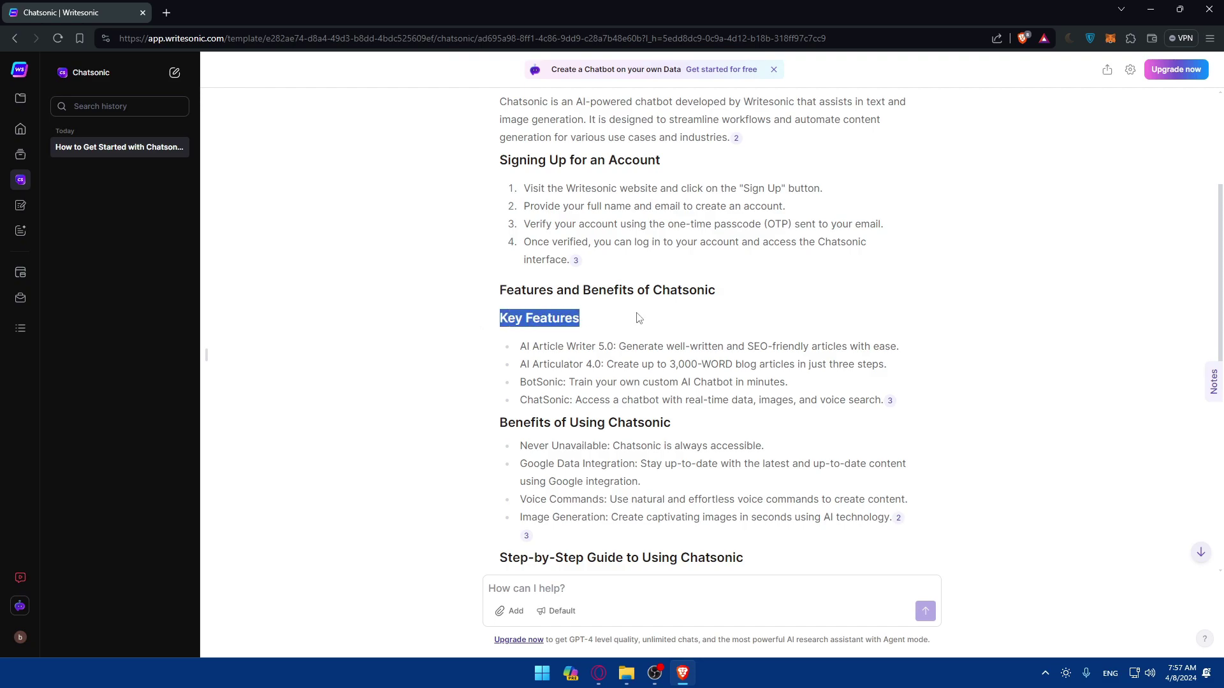
{"action": "left_click_drag", "start_coordinate": [521, 348], "coordinate": [892, 415]}
{"action": "left_click", "coordinate": [901, 409]}
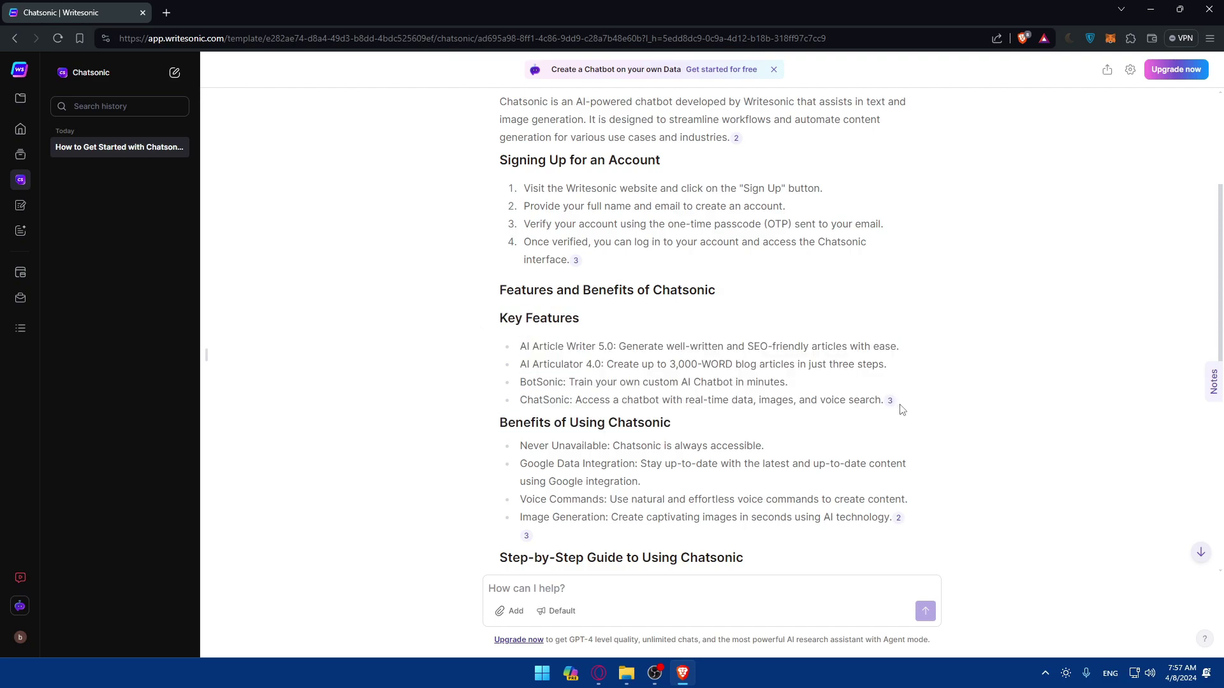
{"action": "scroll", "coordinate": [661, 396], "scroll_direction": "down", "scroll_amount": 2}
{"action": "left_click_drag", "start_coordinate": [521, 343], "coordinate": [905, 397]}
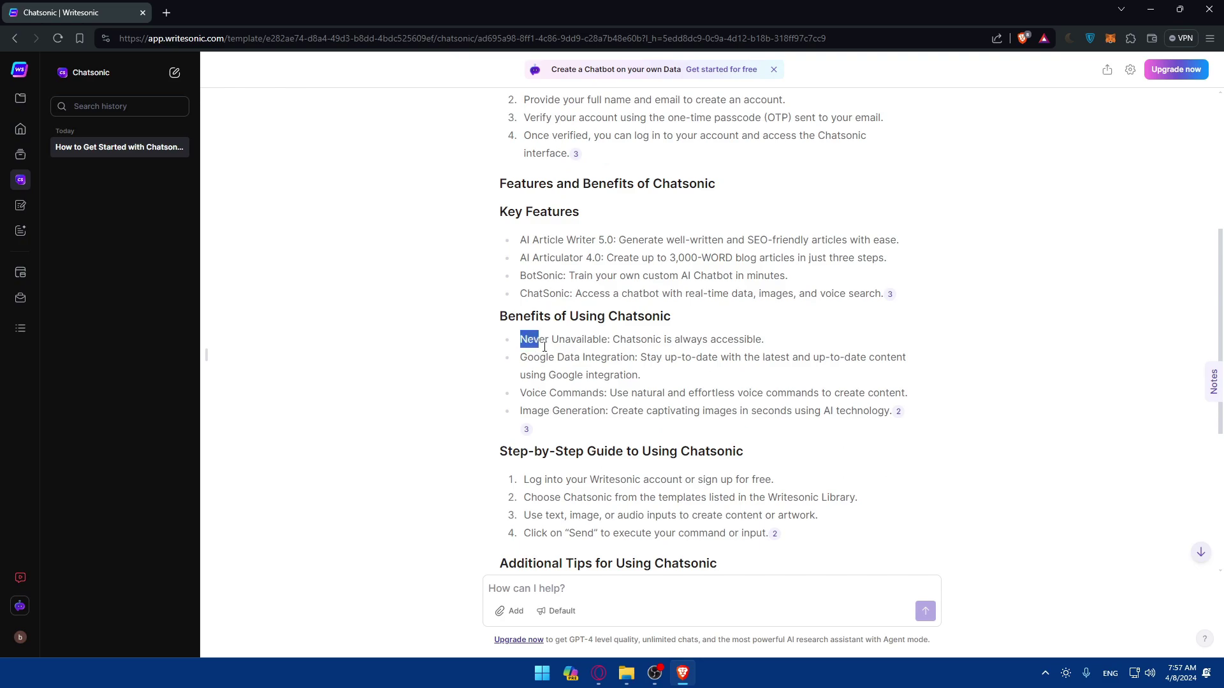
{"action": "left_click", "coordinate": [605, 390]}
{"action": "left_click_drag", "start_coordinate": [520, 342], "coordinate": [610, 342]}
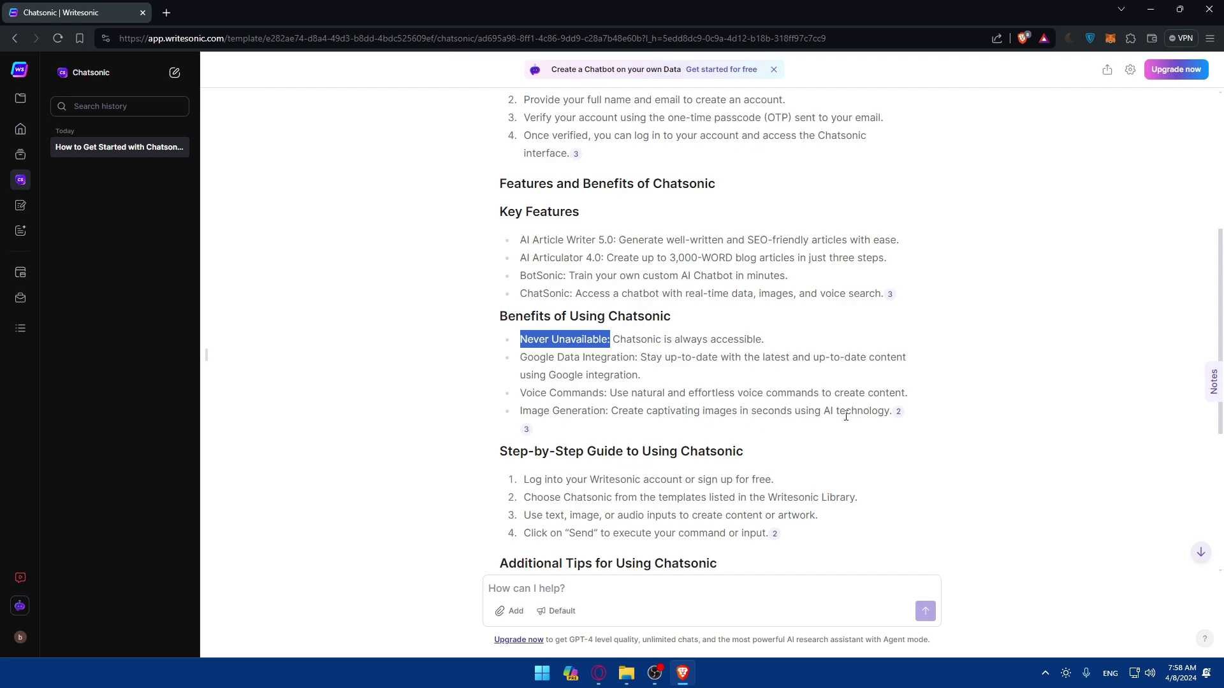
{"action": "scroll", "coordinate": [815, 423], "scroll_direction": "down", "scroll_amount": 2}
{"action": "left_click_drag", "start_coordinate": [489, 349], "coordinate": [765, 364]}
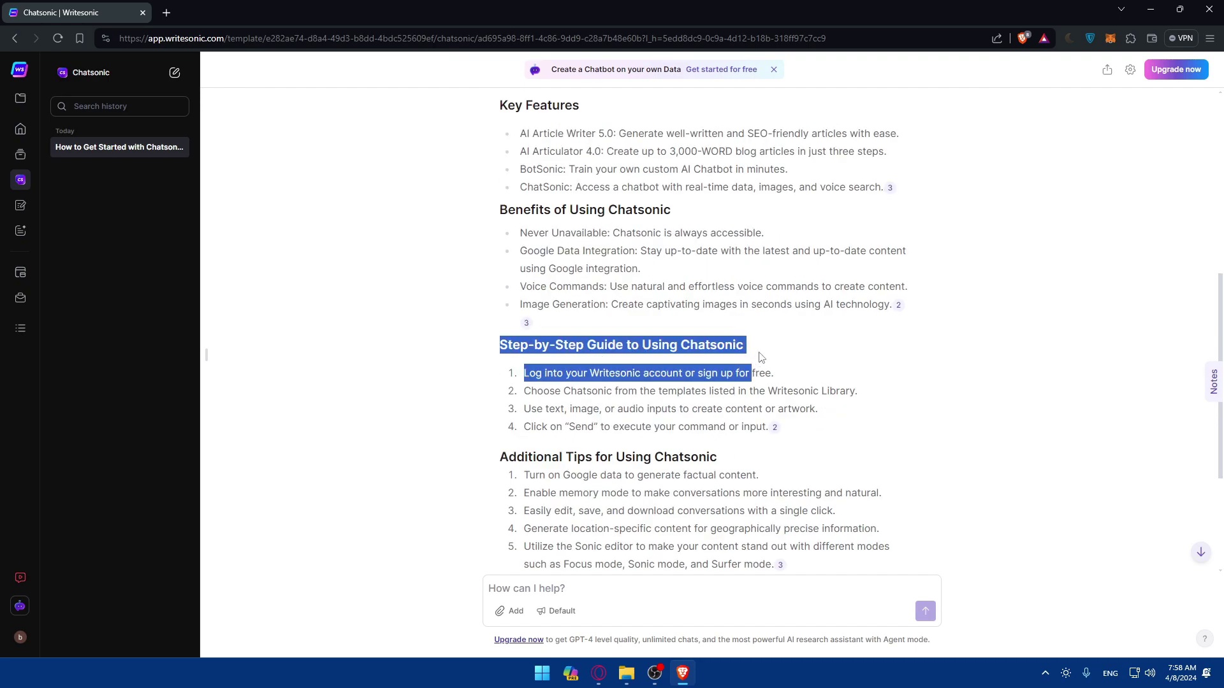
{"action": "left_click", "coordinate": [769, 352]}
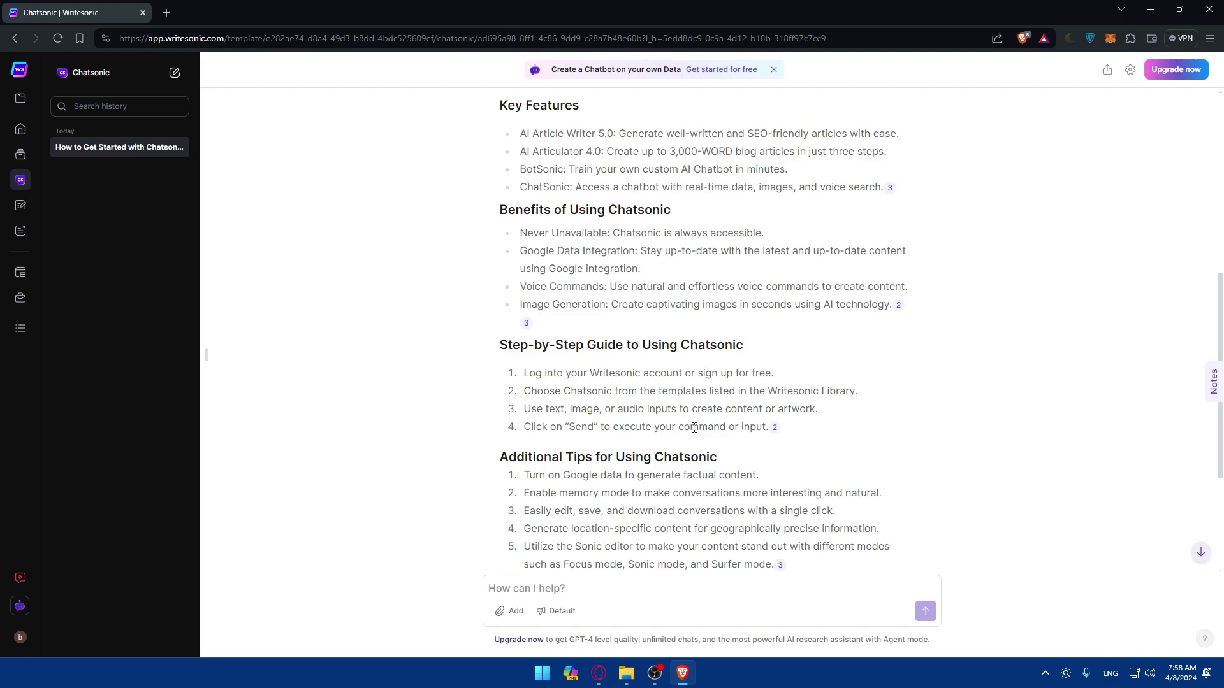
{"action": "scroll", "coordinate": [677, 429], "scroll_direction": "down", "scroll_amount": 2}
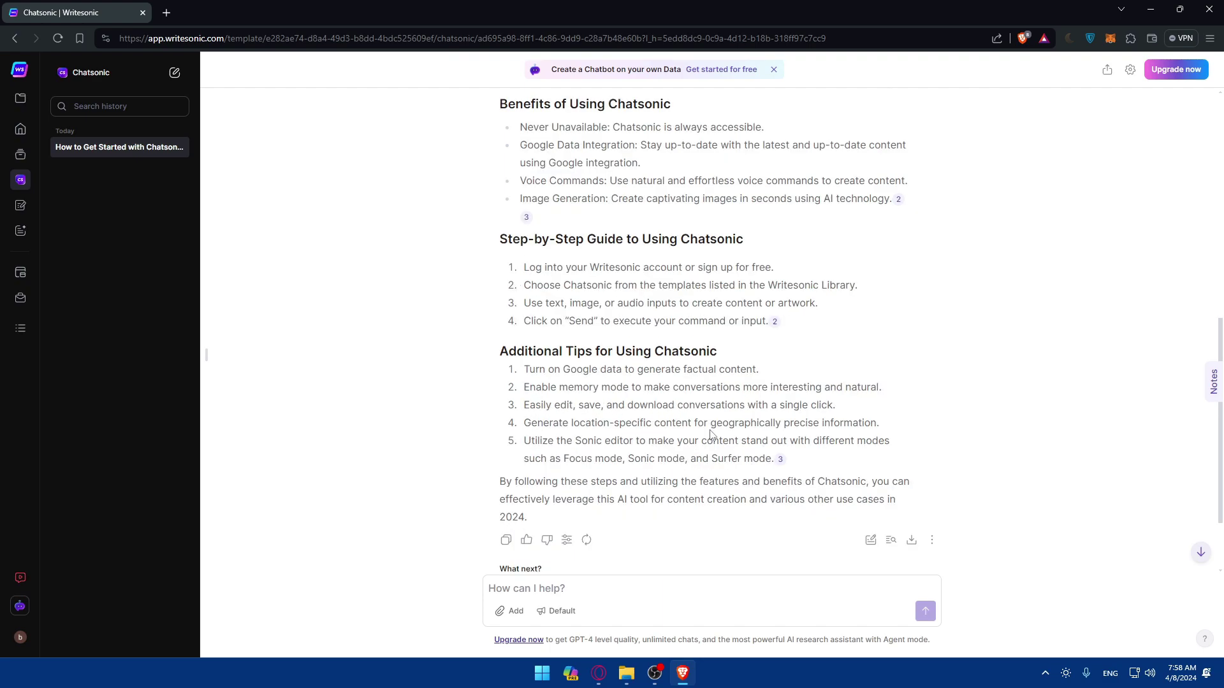
{"action": "left_click_drag", "start_coordinate": [718, 369], "coordinate": [500, 350]}
{"action": "left_click", "coordinate": [748, 359]}
{"action": "left_click_drag", "start_coordinate": [525, 370], "coordinate": [628, 369]}
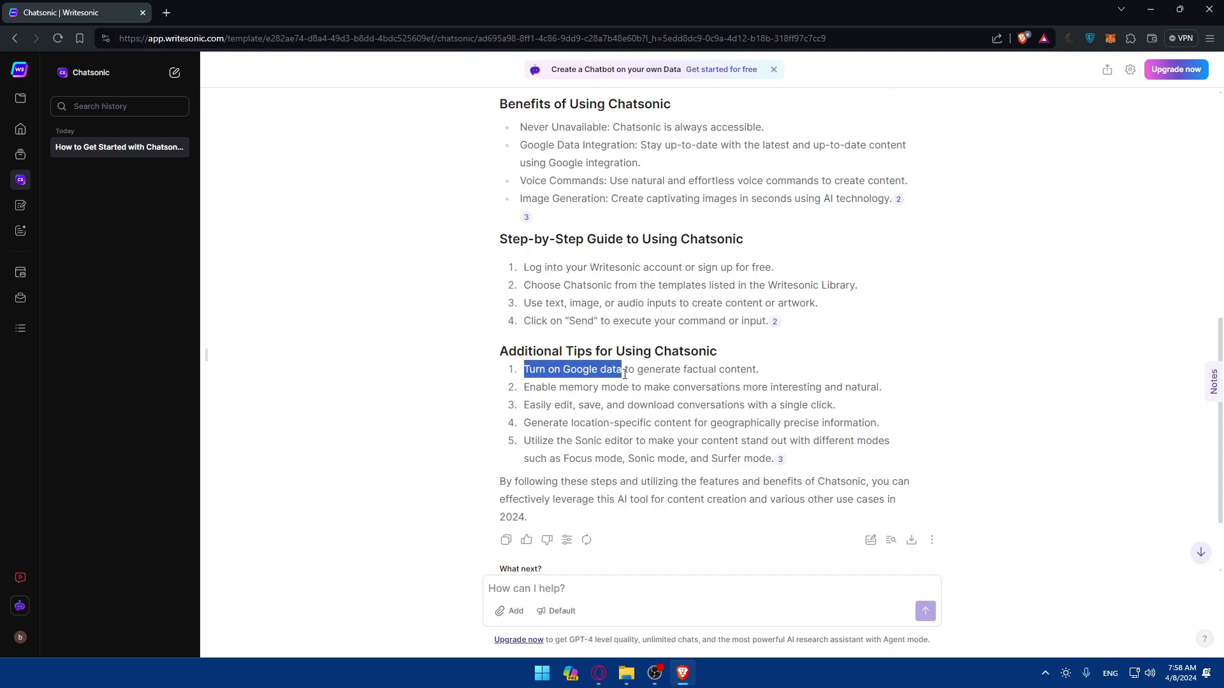
{"action": "left_click", "coordinate": [628, 369]}
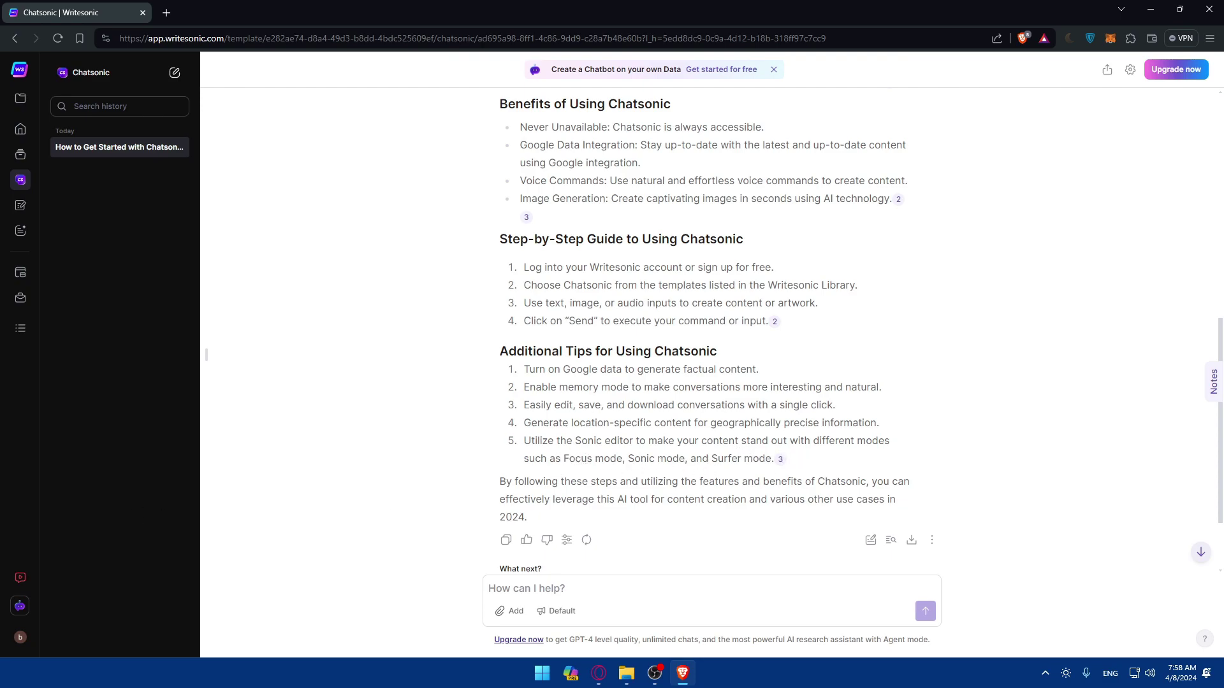
{"action": "key", "text": "alt+Tab"}
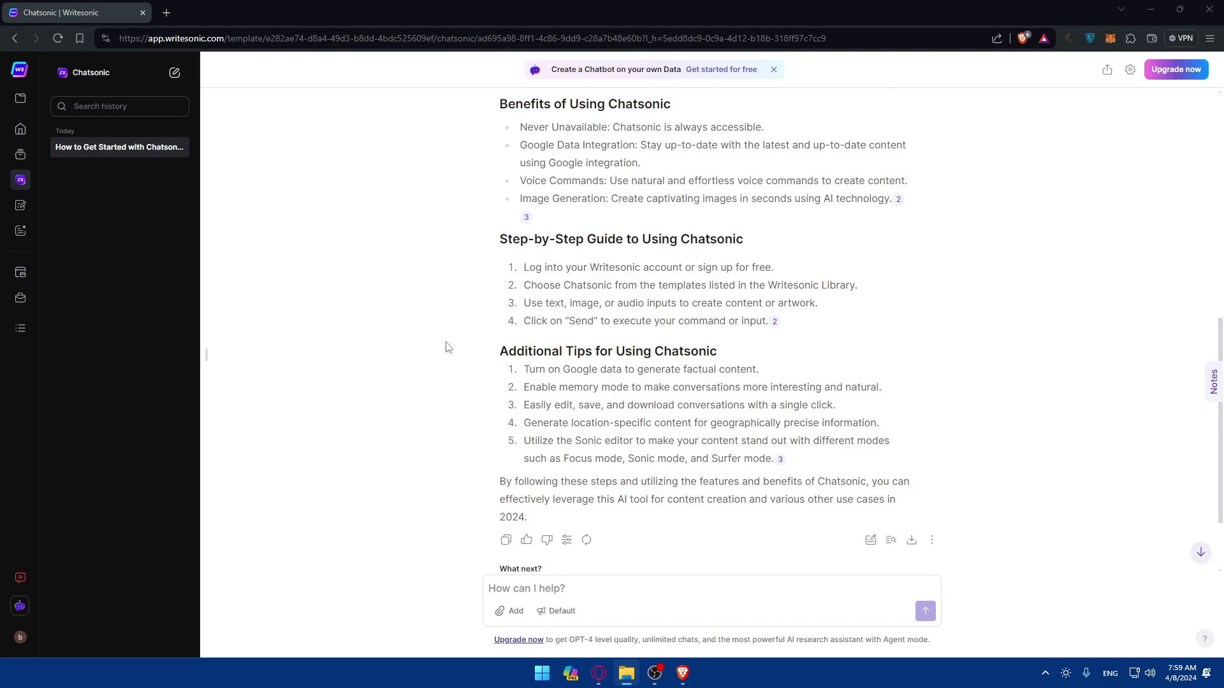
{"action": "left_click", "coordinate": [706, 413]}
{"action": "scroll", "coordinate": [706, 410], "scroll_direction": "up", "scroll_amount": 8}
{"action": "scroll", "coordinate": [706, 410], "scroll_direction": "down", "scroll_amount": 7}
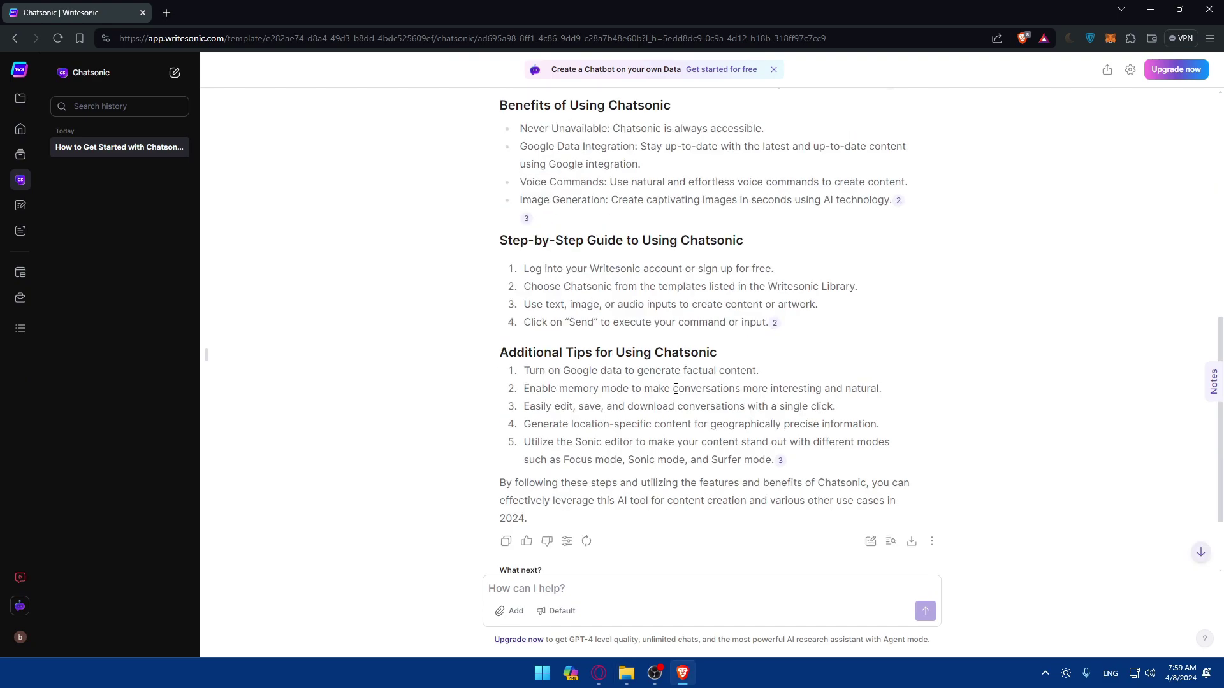
{"action": "scroll", "coordinate": [620, 367], "scroll_direction": "up", "scroll_amount": 3}
{"action": "scroll", "coordinate": [620, 367], "scroll_direction": "up", "scroll_amount": 2}
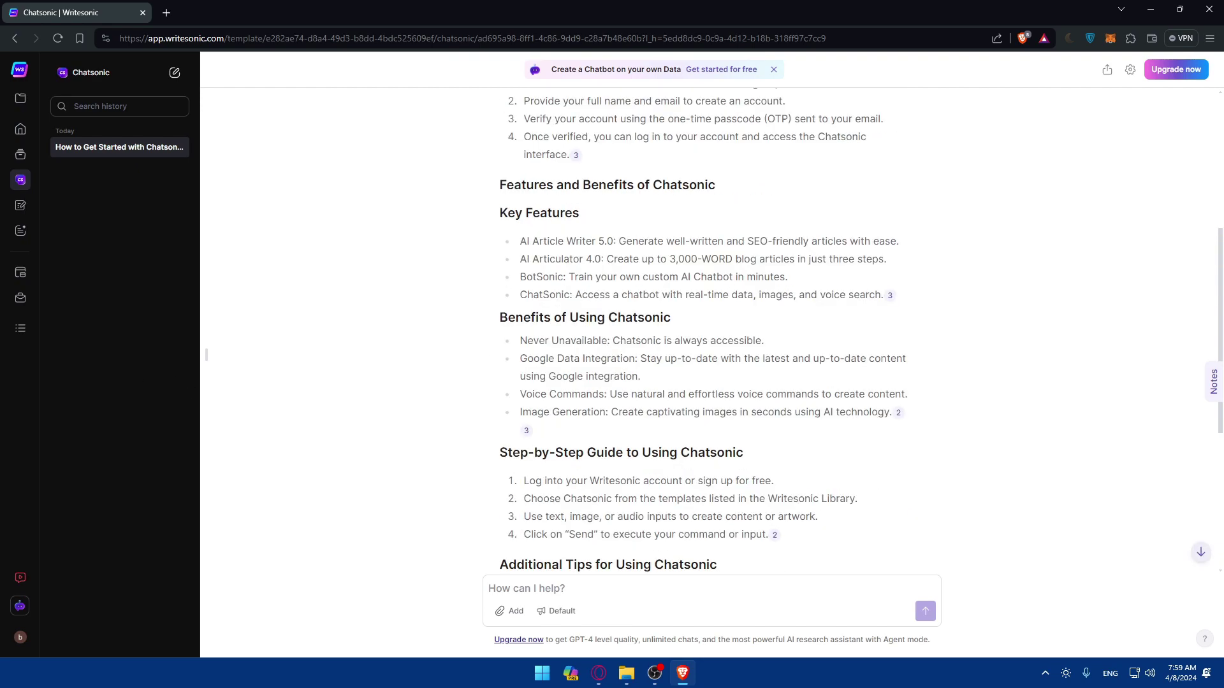
{"action": "key", "text": "alt+Tab"}
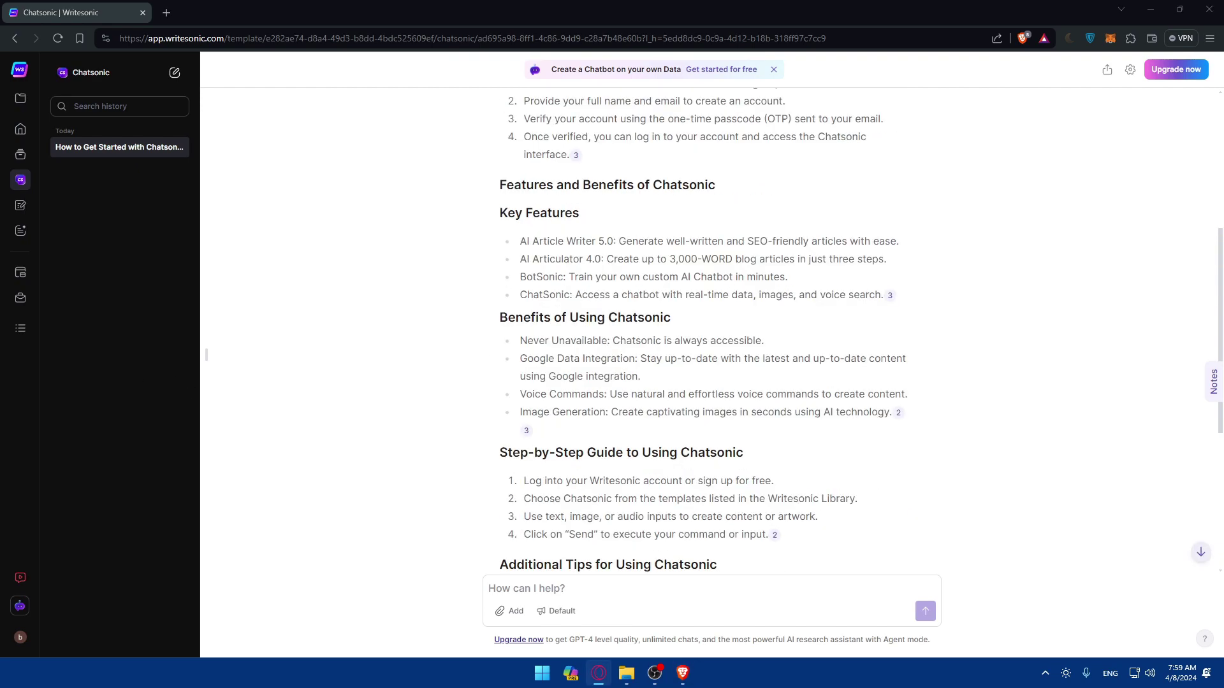